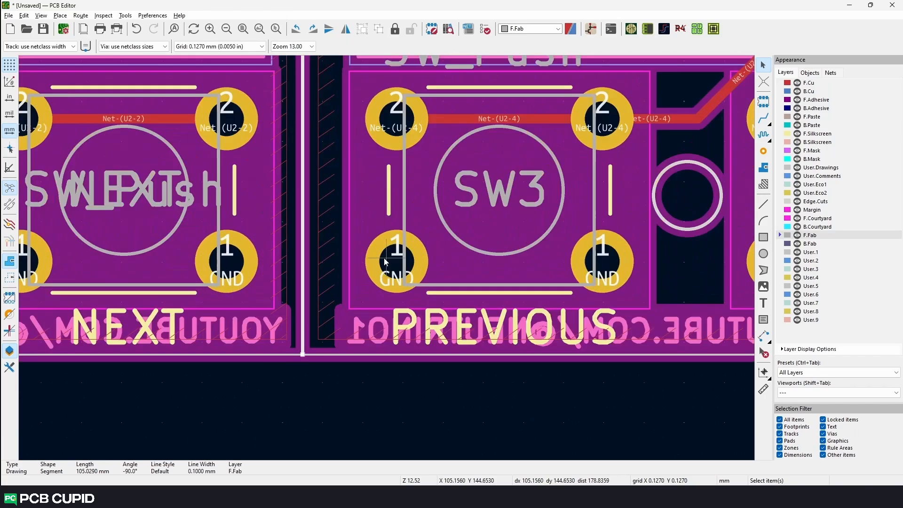
- Set the vertical F.Fab line segment's width to 1 mm and its line style to solid
key(e)
click(460, 251)
click(460, 261)
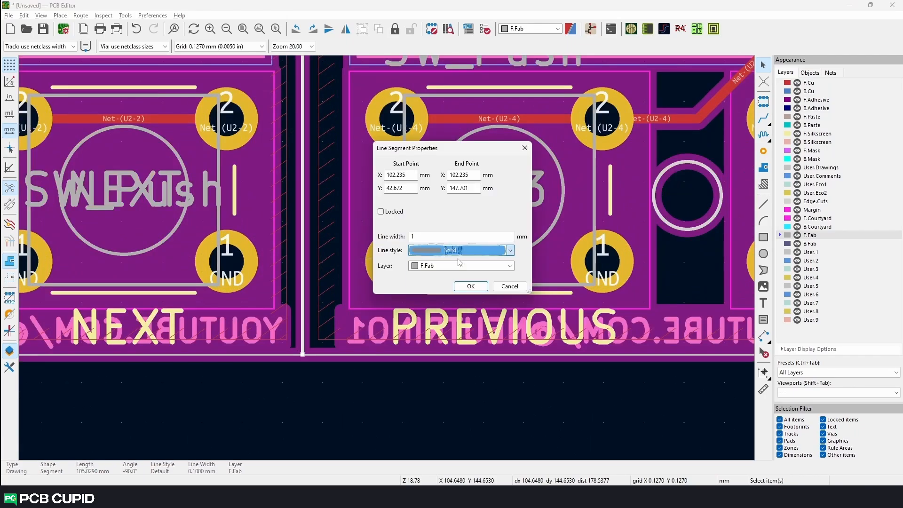
click(468, 283)
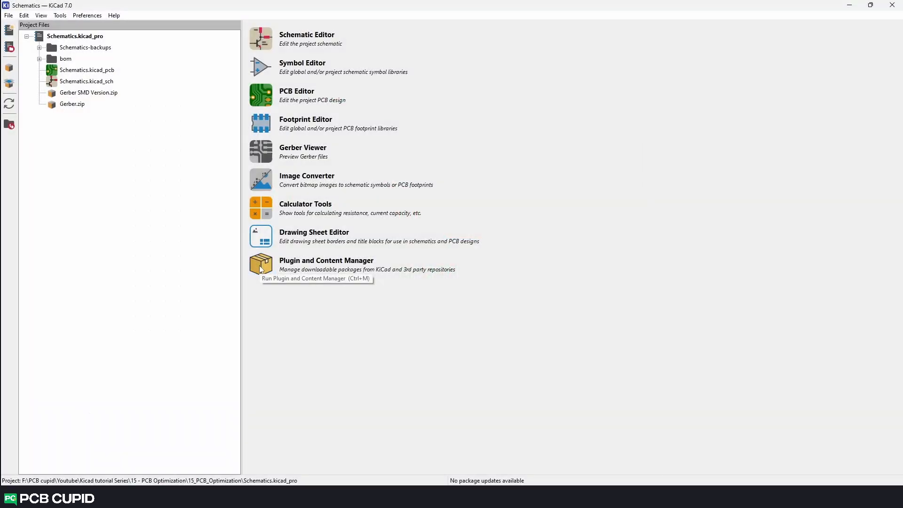
- Install the KiKit plugin from the KiCad official repository and dismiss the missing-backend notice
click(306, 265)
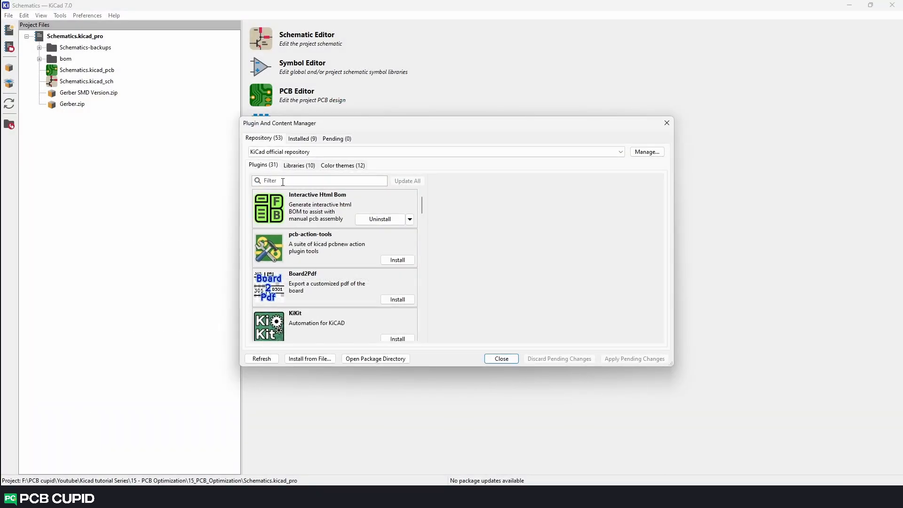
text(kikit)
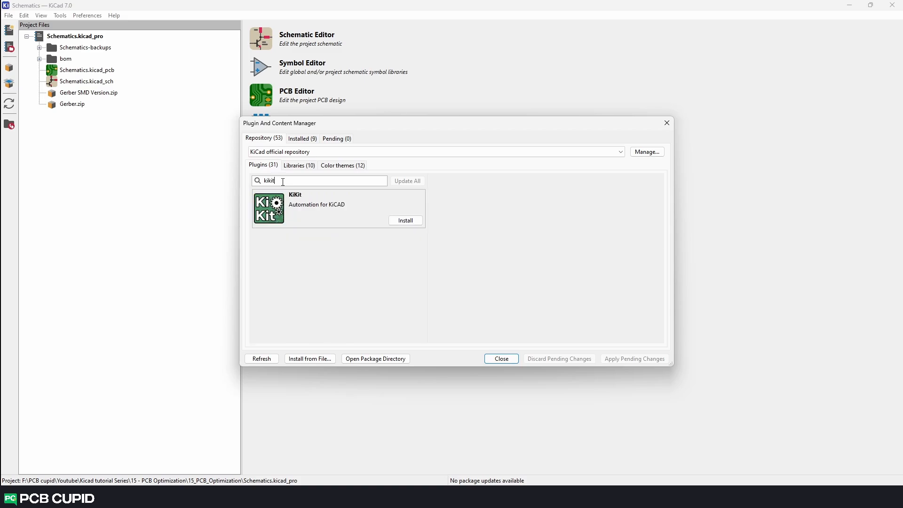
click(407, 221)
click(625, 358)
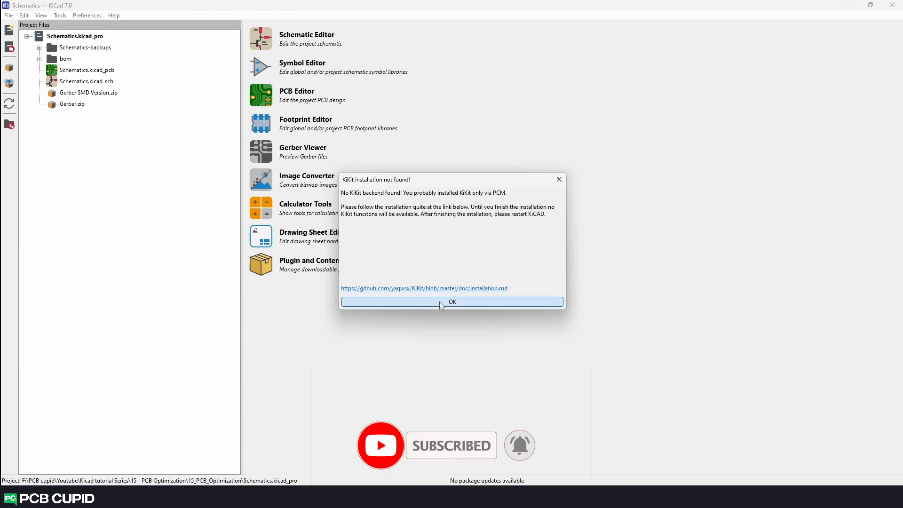
click(439, 301)
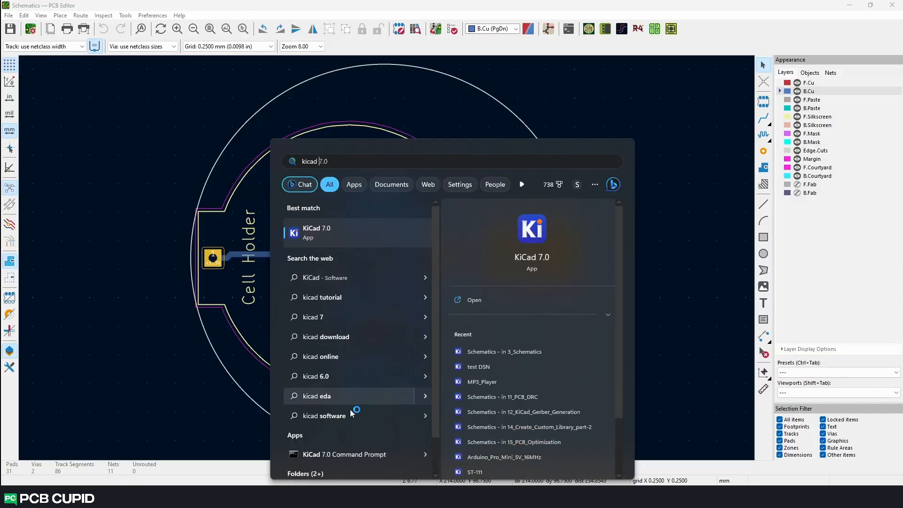
- Switch to the KiCad 7.0 Command Prompt, run "pip install kikit" to install the backend, and close the prompt
click(348, 454)
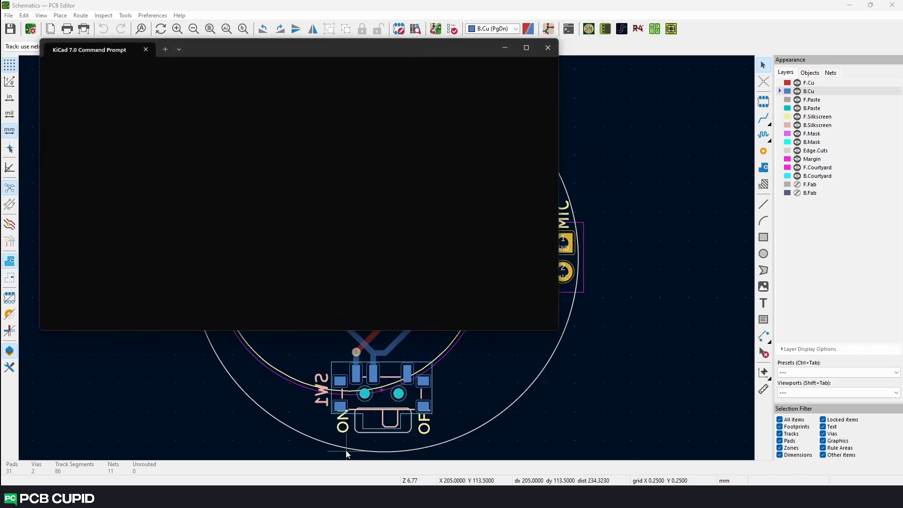
drag(226, 48, 472, 139)
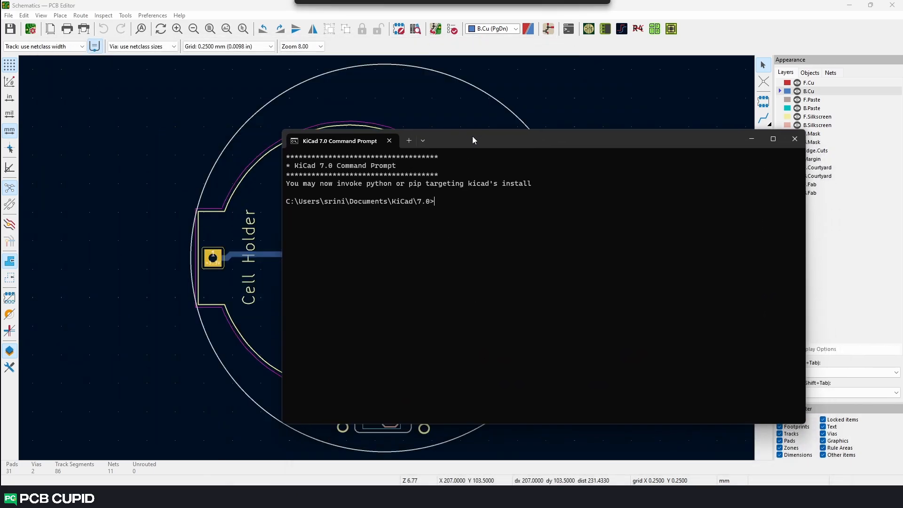
text(pip install kikit)
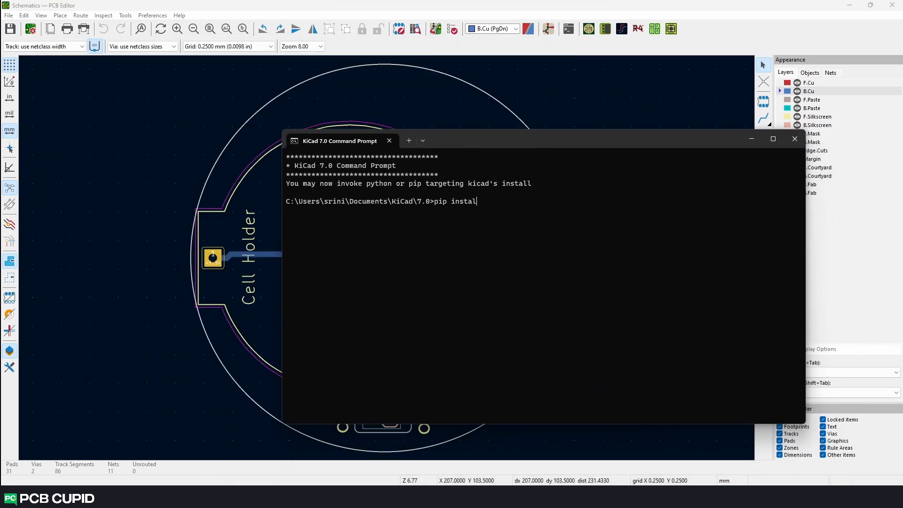
key(Return)
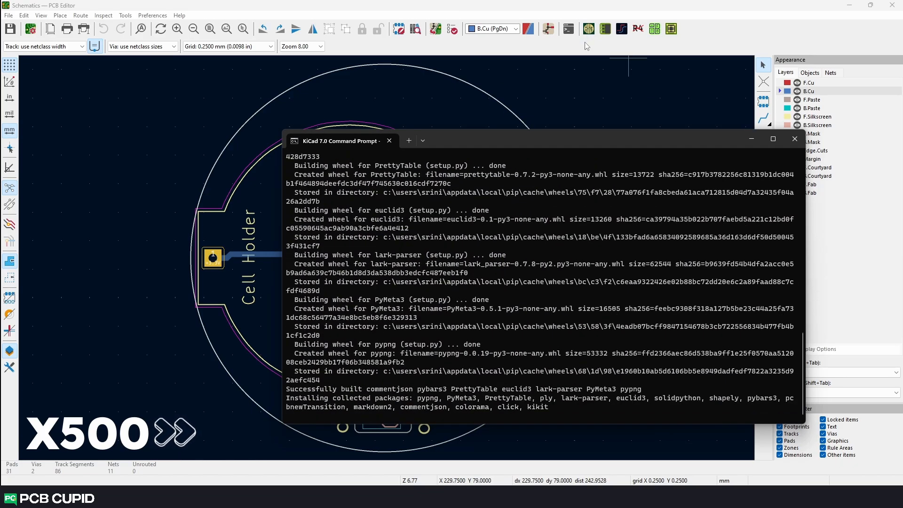
click(801, 144)
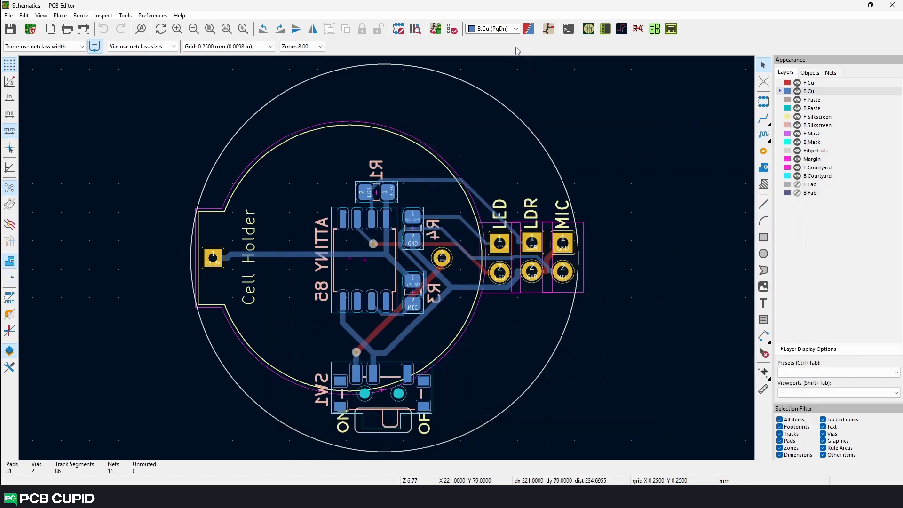
- Open KiKit's show/hide references tool for the board and include all layers
click(151, 17)
mouse_move(125, 19)
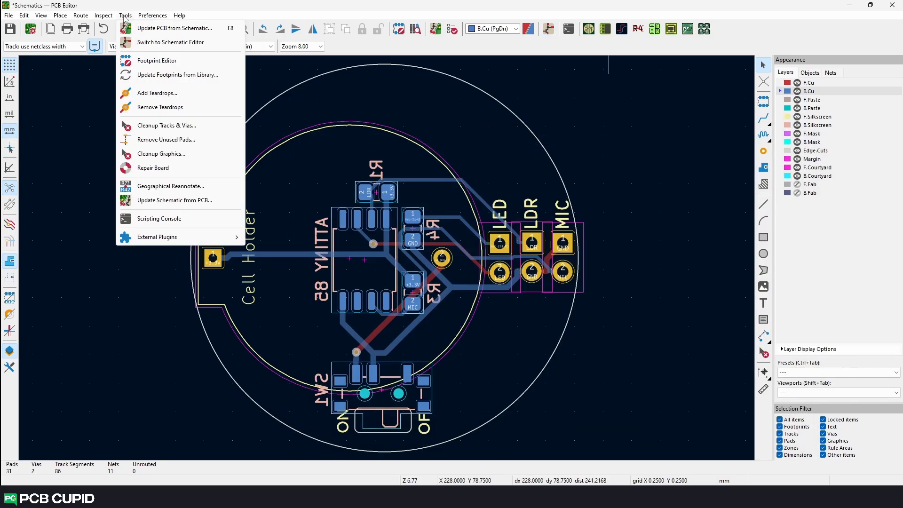
mouse_move(172, 238)
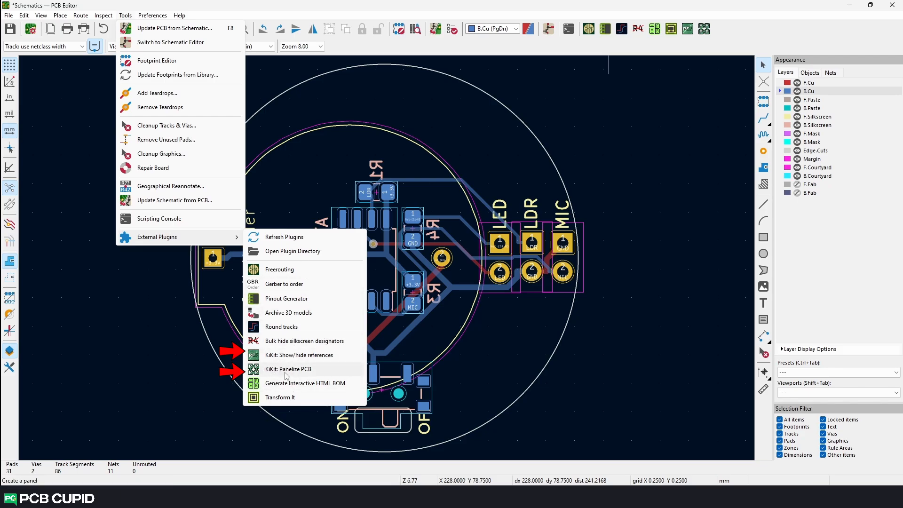
click(306, 356)
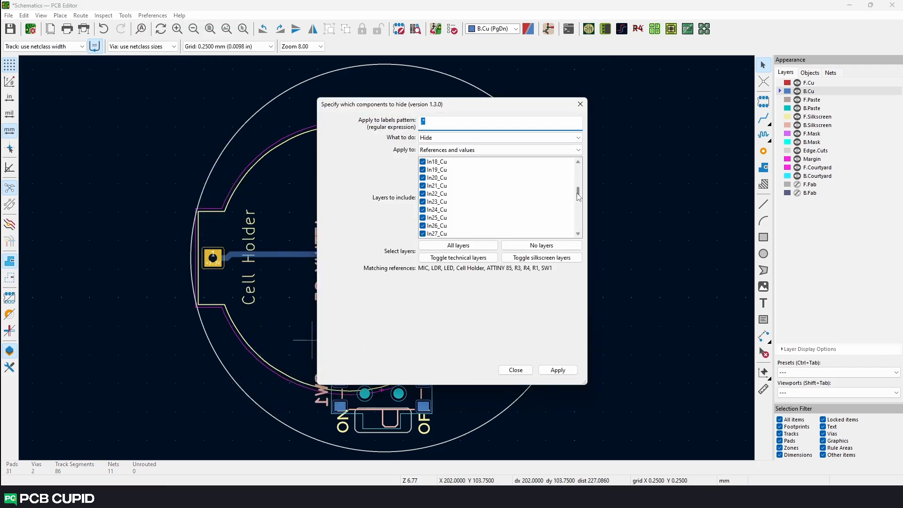
drag(578, 197, 584, 153)
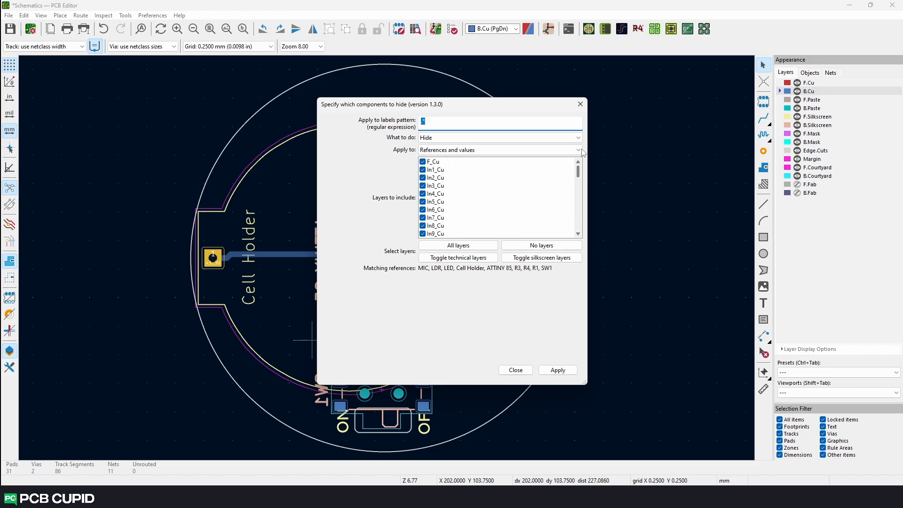
click(476, 245)
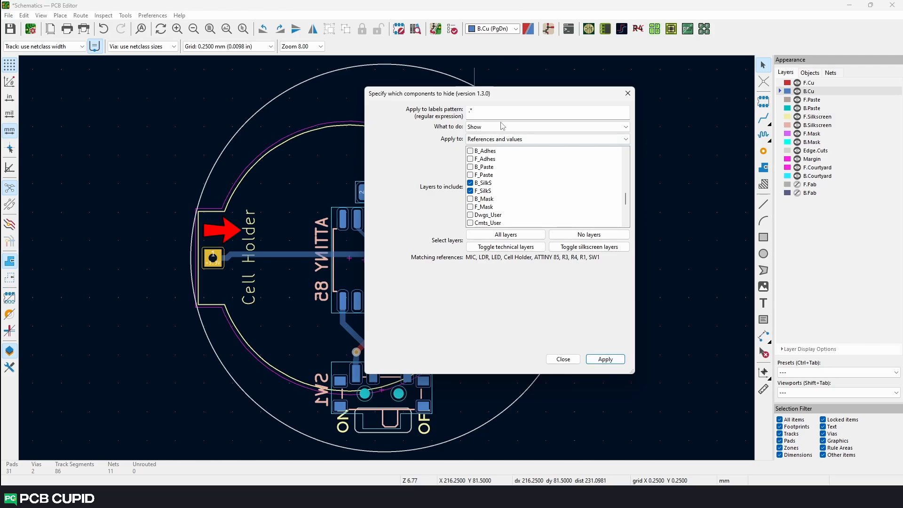
- Hide all component references and values on the B_SilkS and F_SilkS layers
click(524, 127)
click(475, 144)
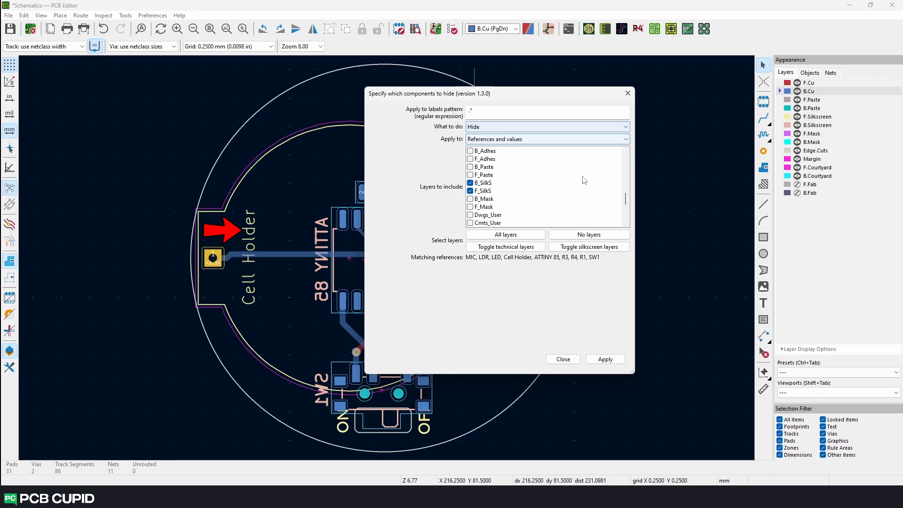
click(605, 359)
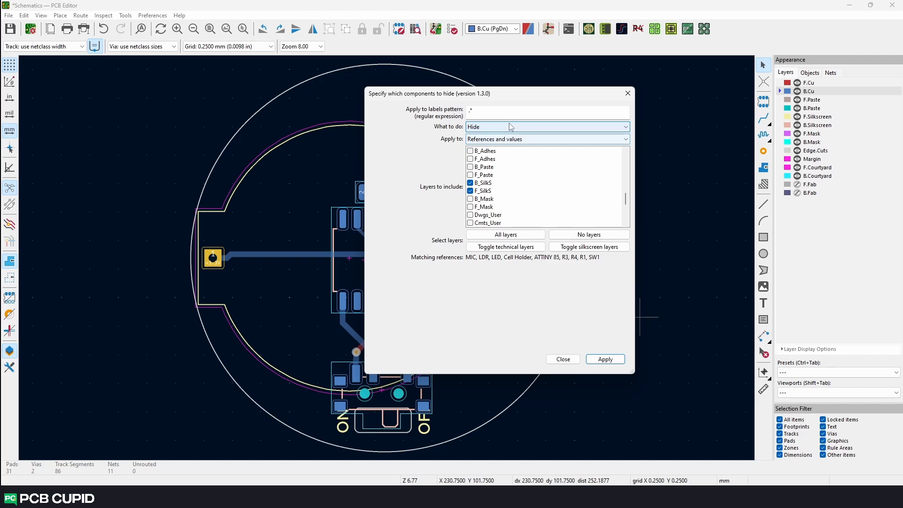
- Show all component references and values on the B_SilkS and F_SilkS layers again
click(510, 127)
click(510, 137)
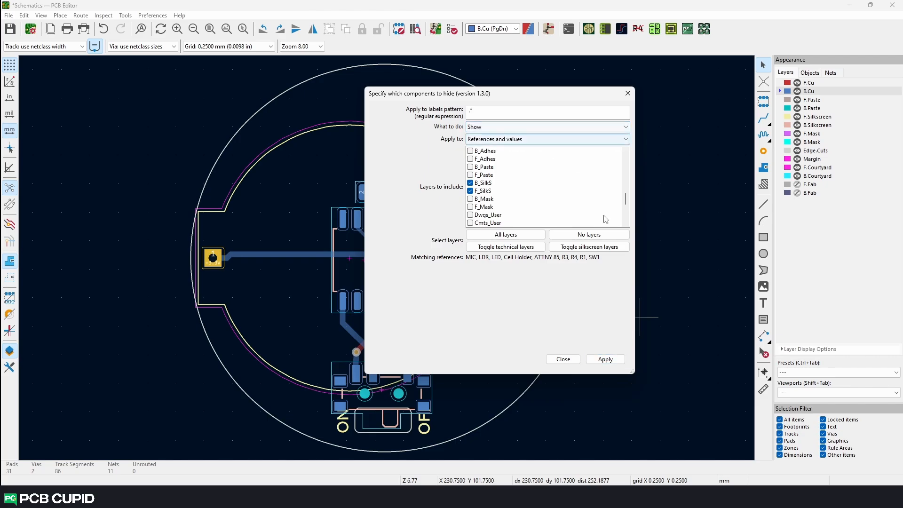
click(604, 360)
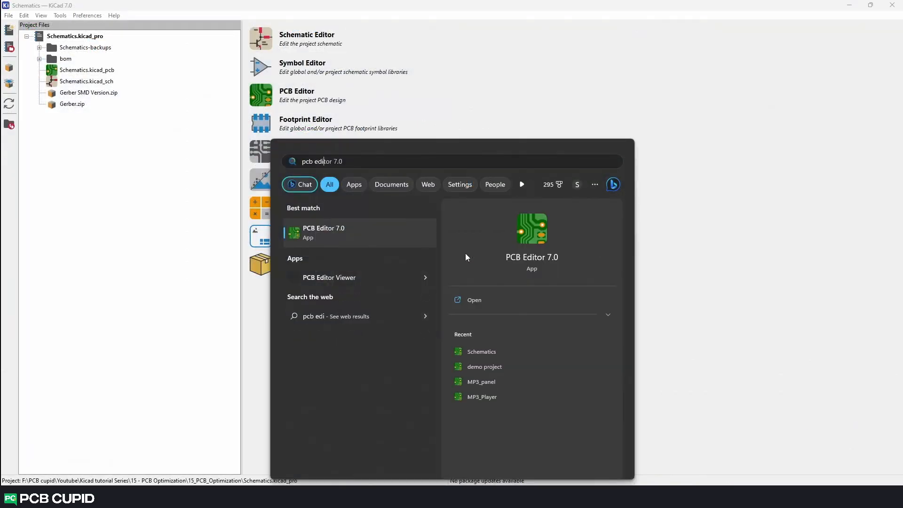
- Launch the standalone PCB Editor 7.0 and open KiKit's board panelization dialog
key(Return)
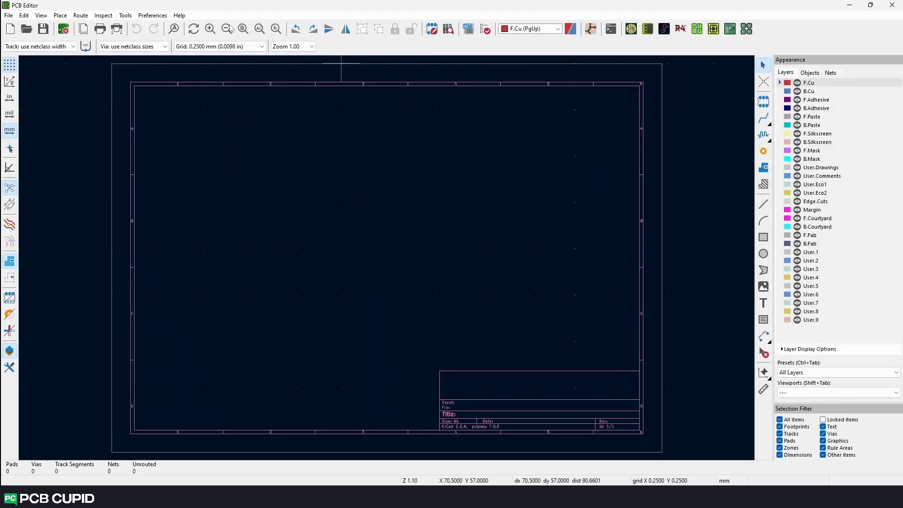
click(746, 29)
drag(265, 47, 397, 28)
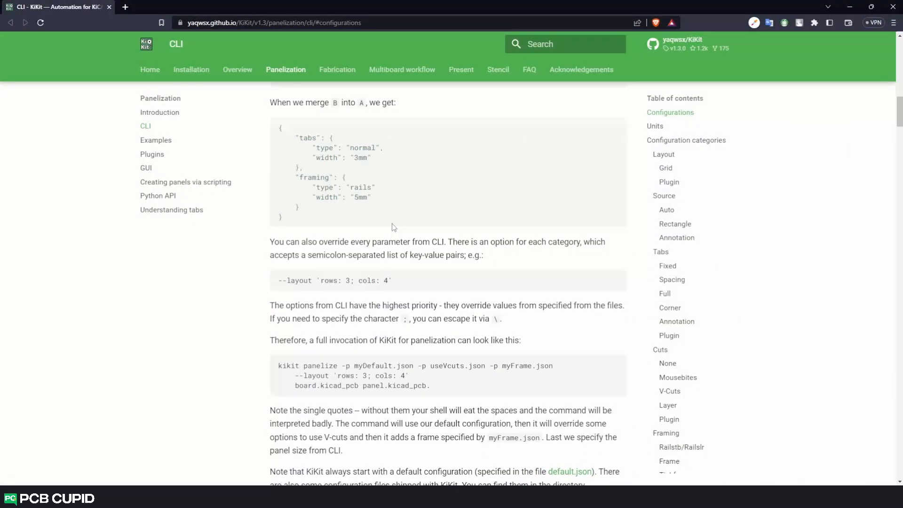
- Examine the example JSON configuration and its grid layout type in the KiKit Panelization CLI documentation
scroll(366, 207, up, 15)
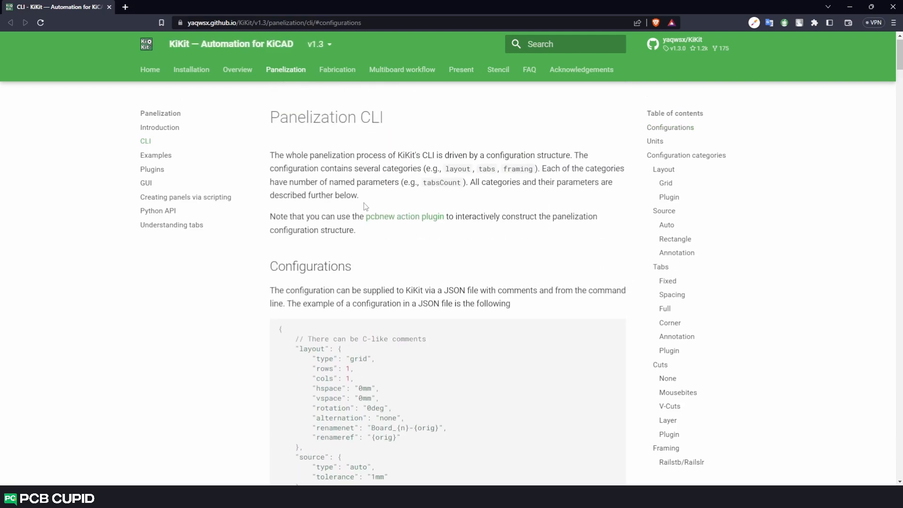
scroll(365, 206, down, 6)
scroll(331, 225, up, 3)
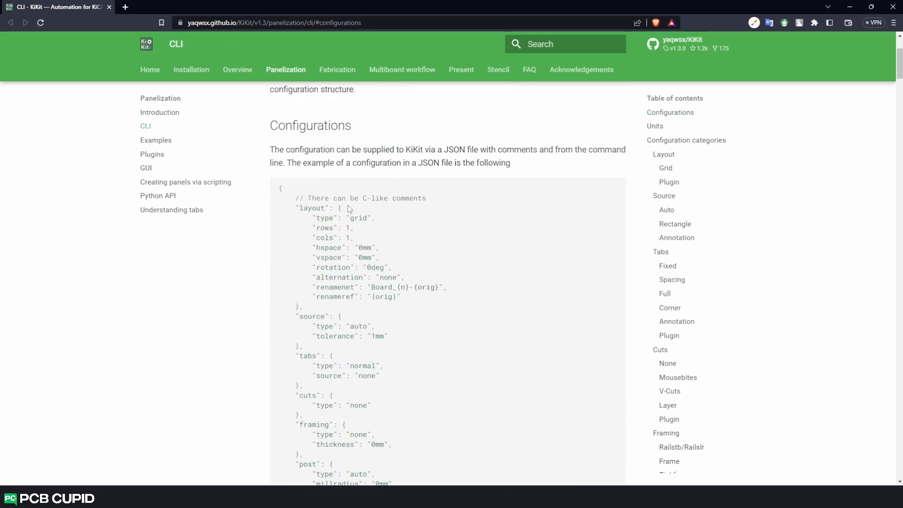
double_click(359, 218)
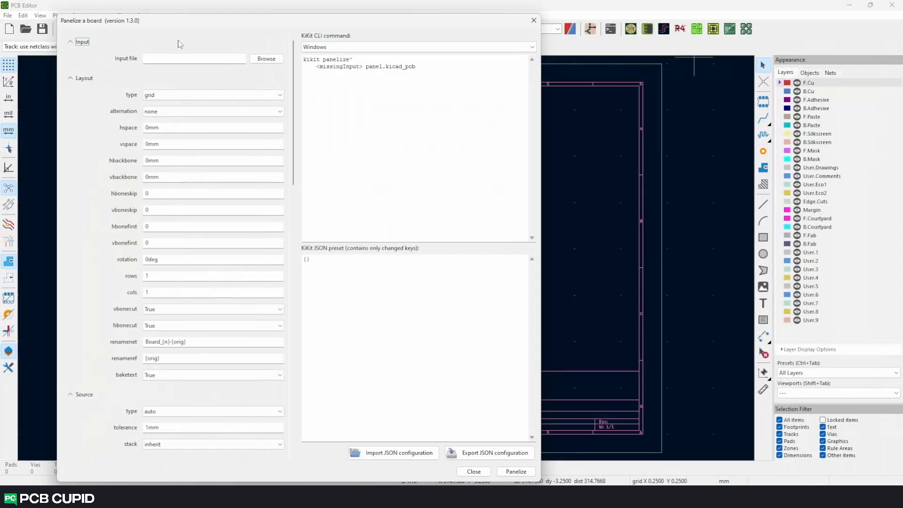
- Load the Schematics board file from the 15_PCB_Optimization folder as the panelization input
click(266, 58)
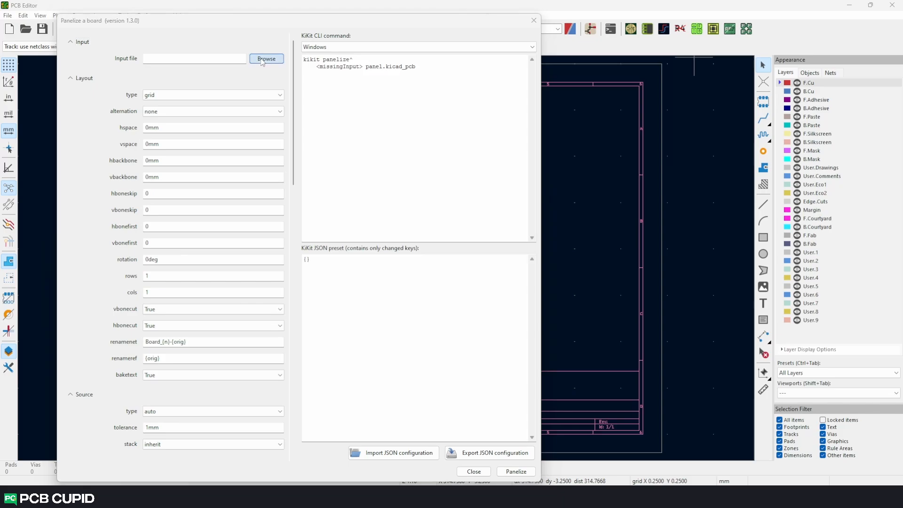
click(195, 103)
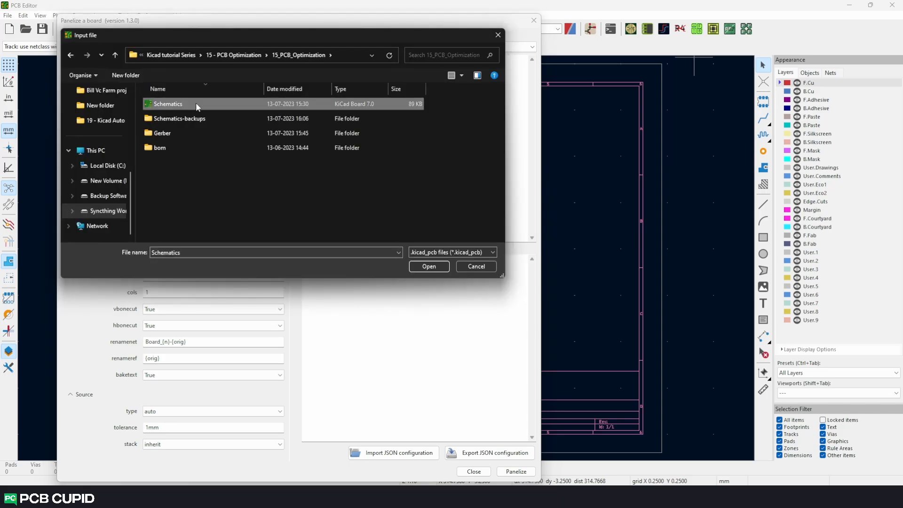
click(429, 267)
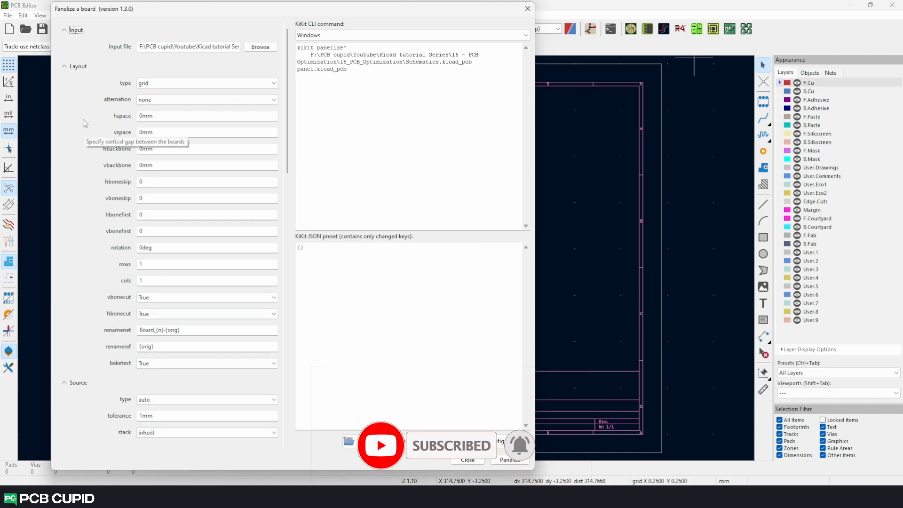
- Keep the panel layout type as grid and set both the horizontal and vertical board spacing to 2 mm
click(141, 85)
click(144, 92)
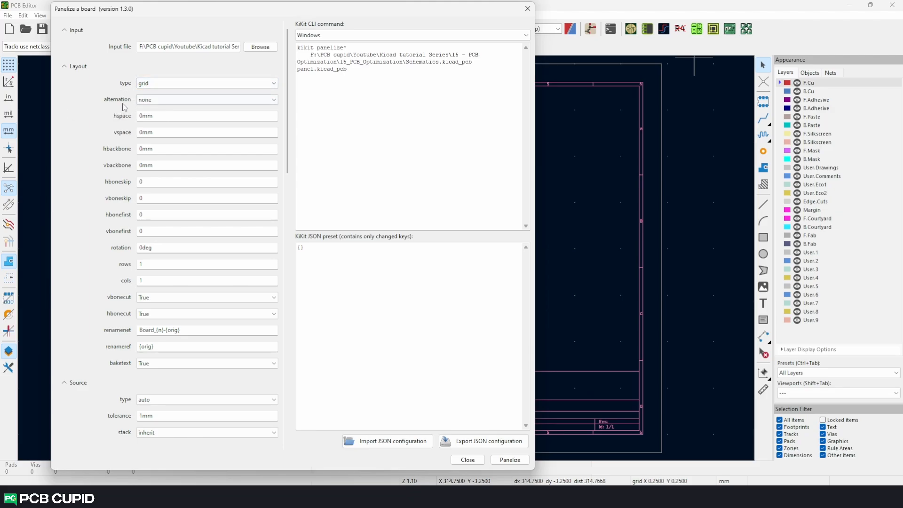
click(142, 115)
text(2)
click(140, 133)
text(2)
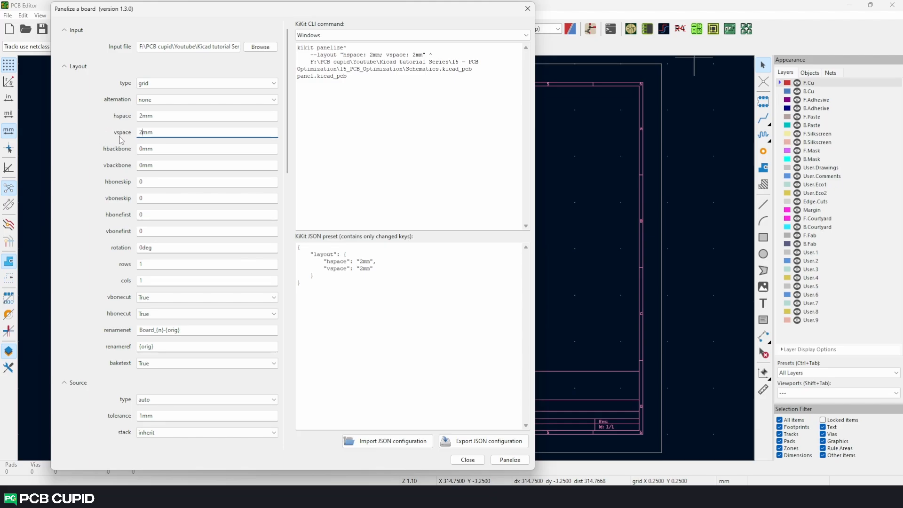
- Set the panel grid to 3 rows and 3 columns
click(143, 265)
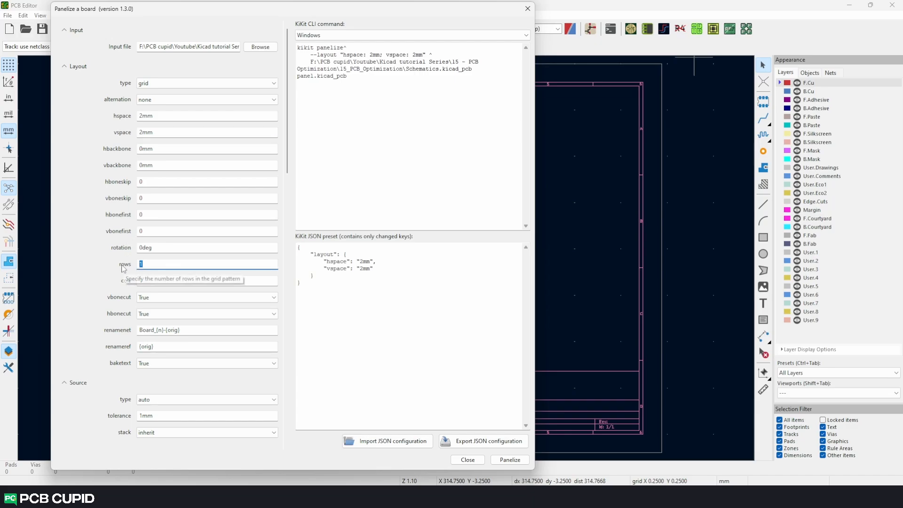
text(3)
key(Tab)
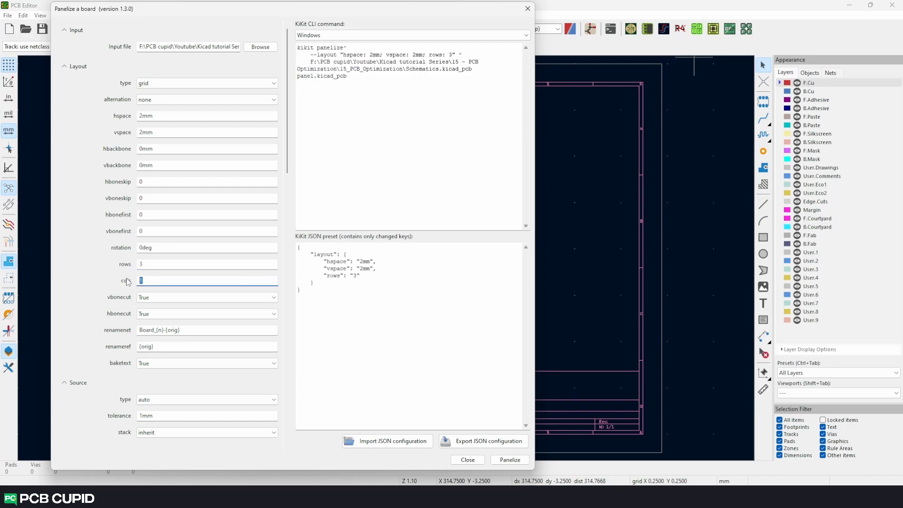
text(3)
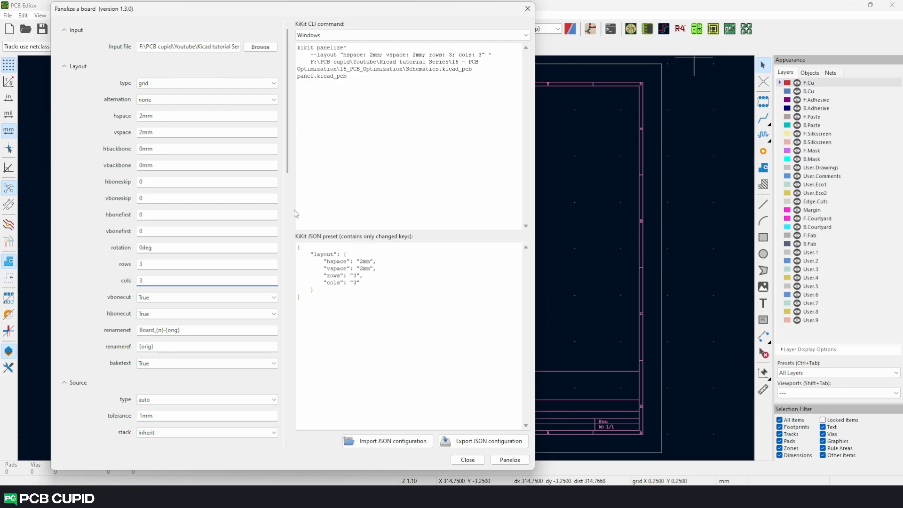
- Keep the source board's layer stack option set to inherit
scroll(293, 210, down, 3)
scroll(293, 210, down, 1)
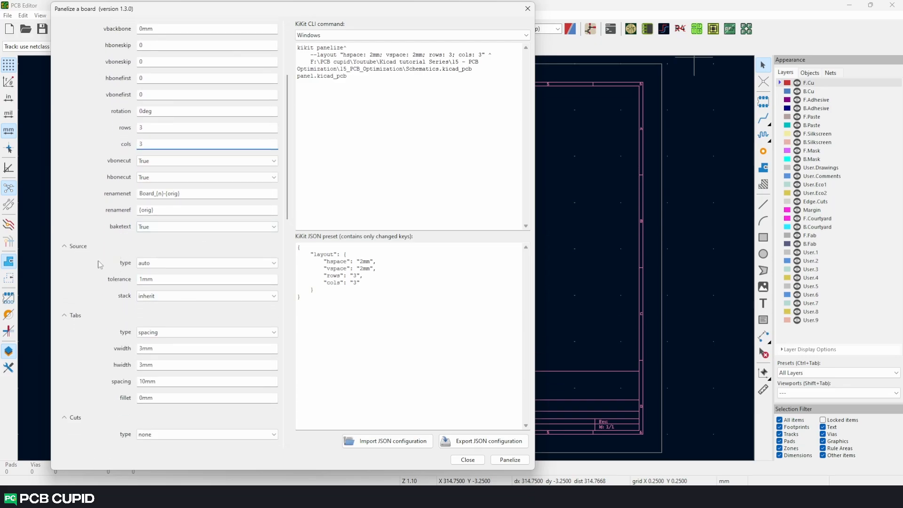
click(196, 296)
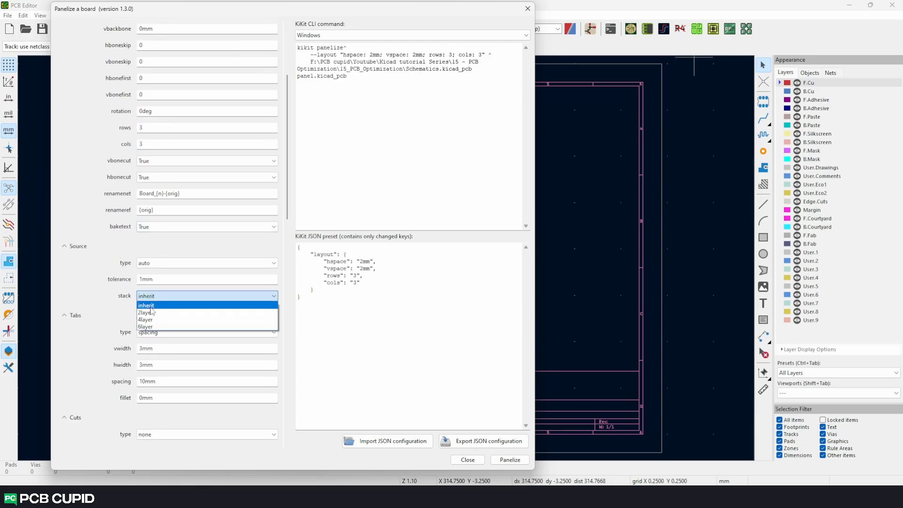
click(150, 306)
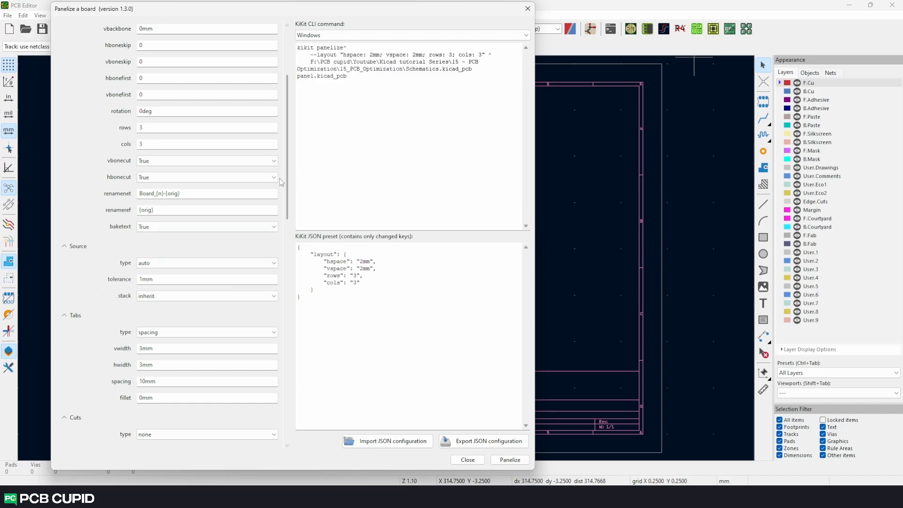
- Set the tabs type to fixed and the cuts type to mousebites
scroll(289, 197, down, 3)
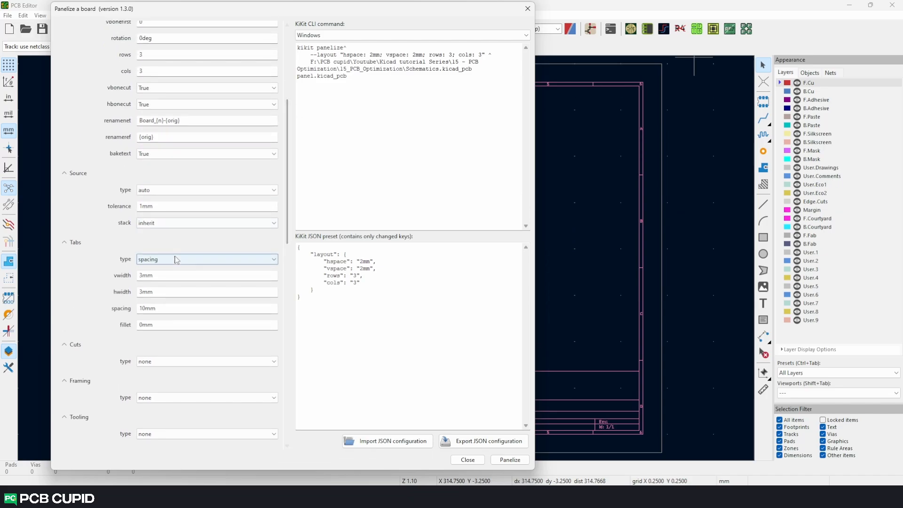
click(177, 260)
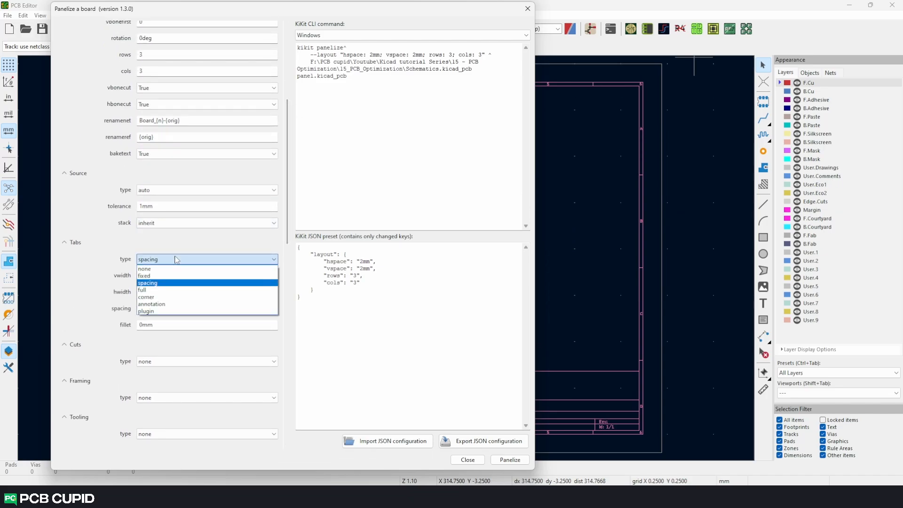
click(160, 275)
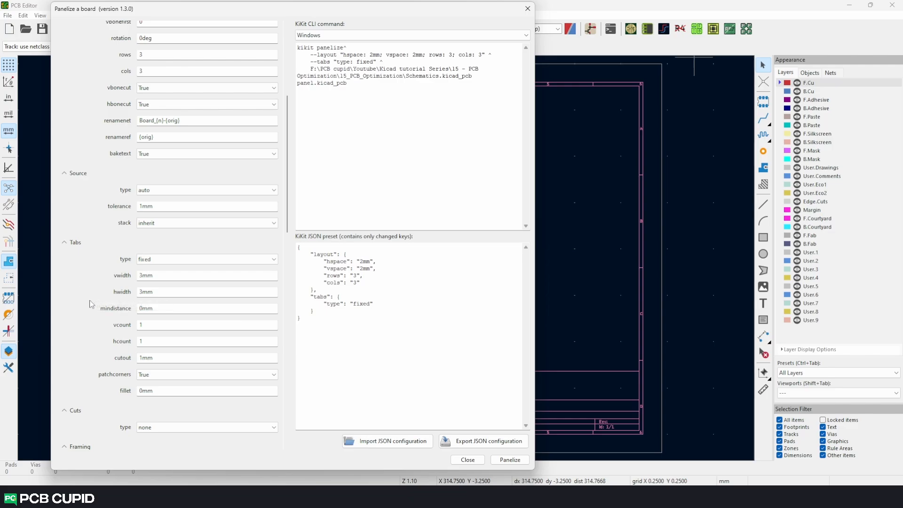
scroll(287, 261, down, 7)
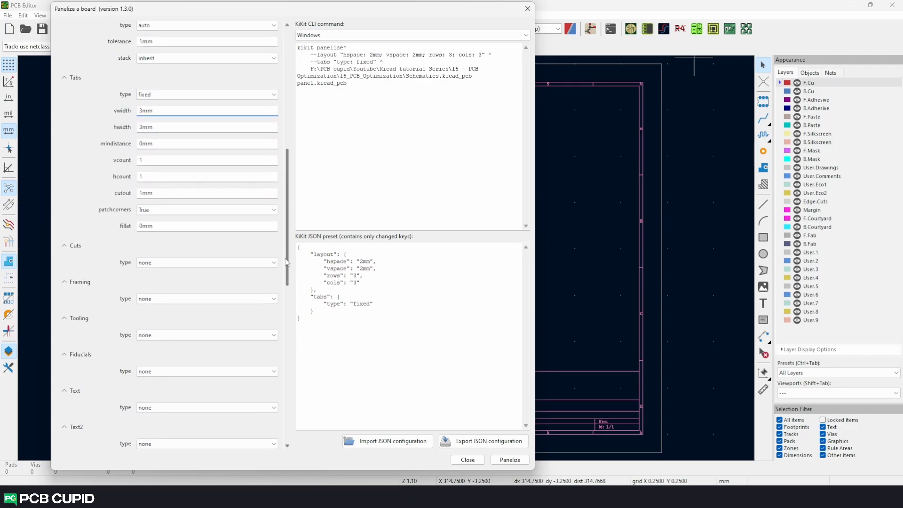
click(188, 263)
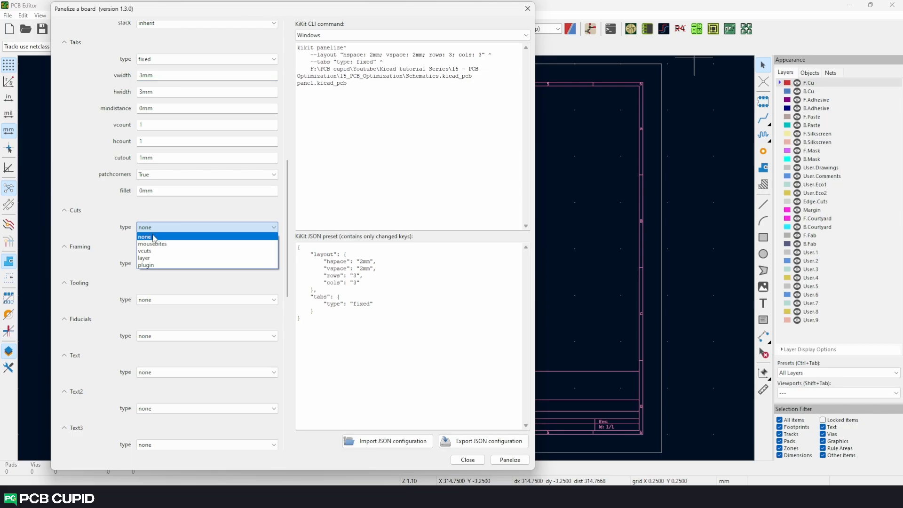
click(153, 236)
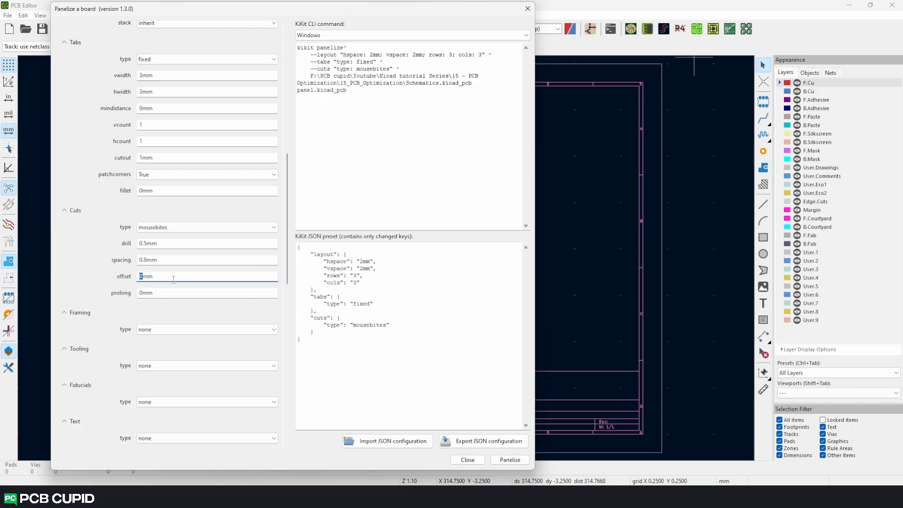
- Try a mouse-bite cut offset of 5 mm and reset the offset to 0
drag(152, 278, 140, 274)
text(5)
drag(144, 277, 137, 276)
text(-)
drag(144, 277, 122, 277)
text(0)
- Set the panel framing type to railstb with a rail width of 8 mm
click(156, 331)
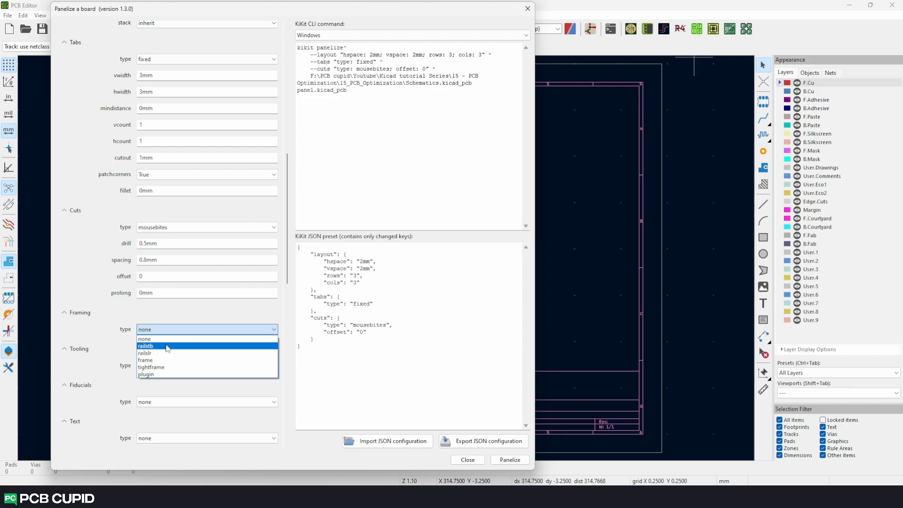
click(168, 347)
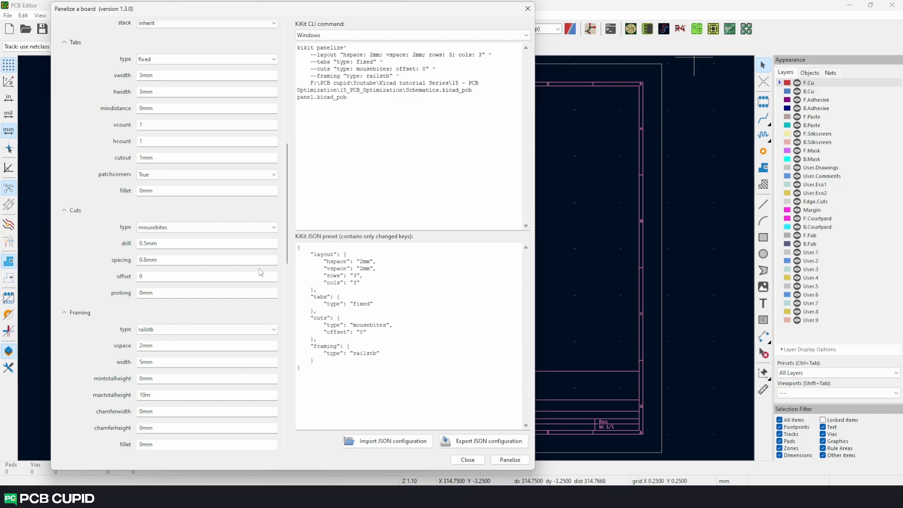
scroll(290, 228, down, 5)
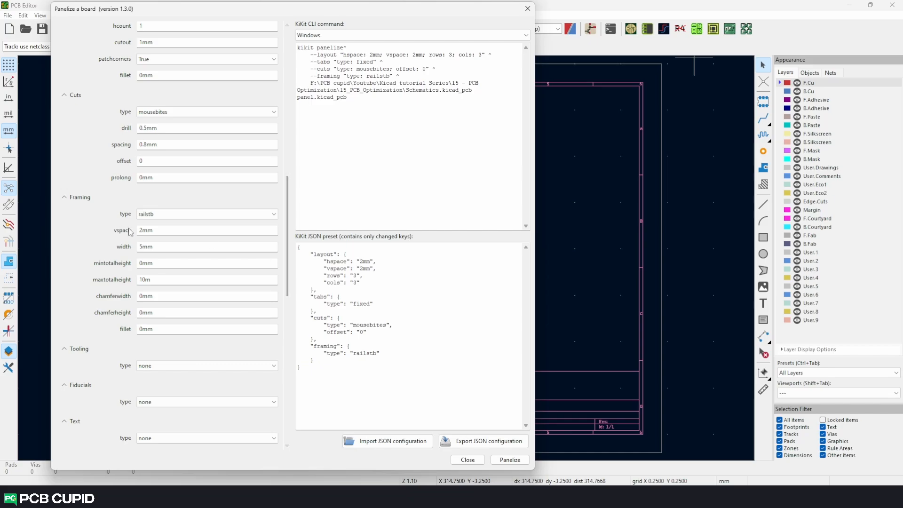
double_click(157, 230)
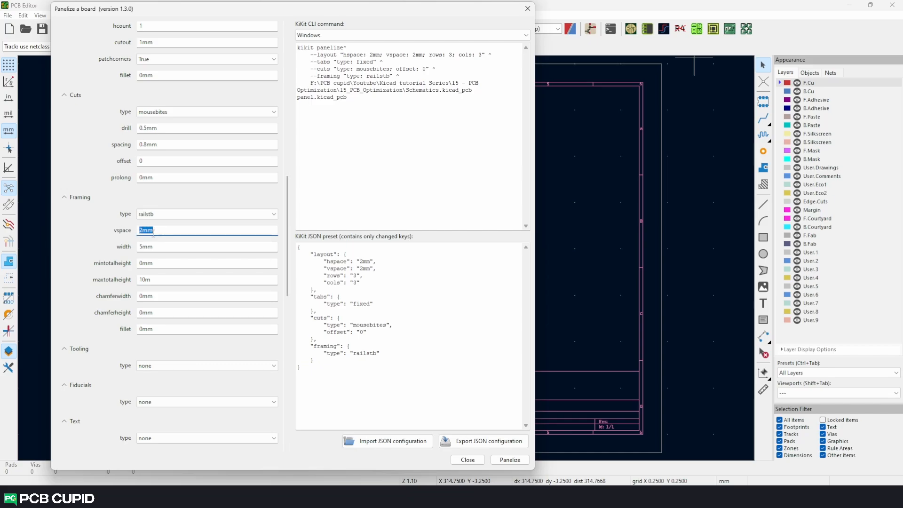
click(141, 245)
key(BackSpace)
text(8)
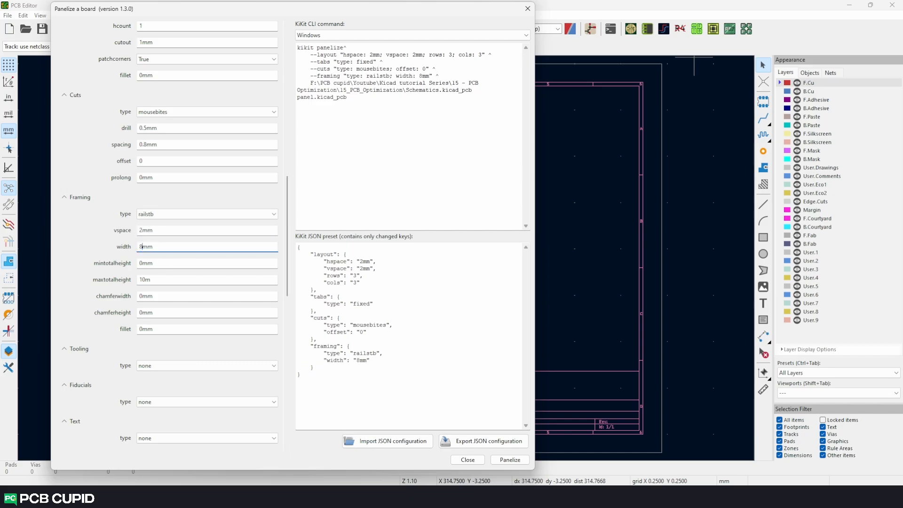
- Set the tooling type to 4hole with horizontal and vertical offsets of 3 mm and a hole size of 3 mm
scroll(290, 258, down, 2)
scroll(291, 258, down, 3)
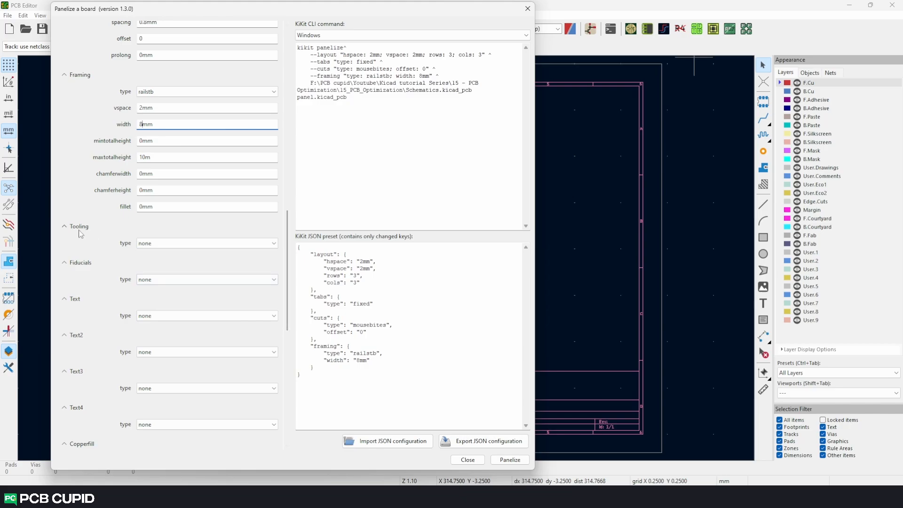
click(187, 243)
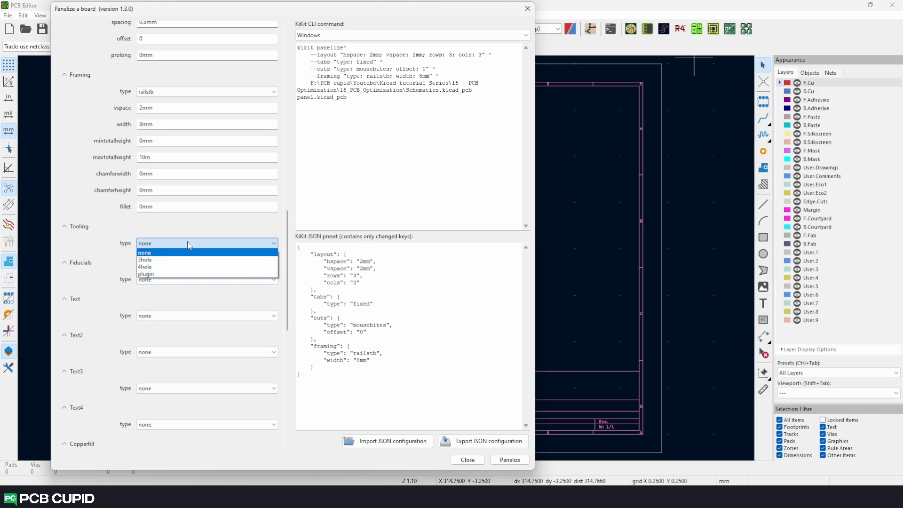
click(179, 266)
click(139, 259)
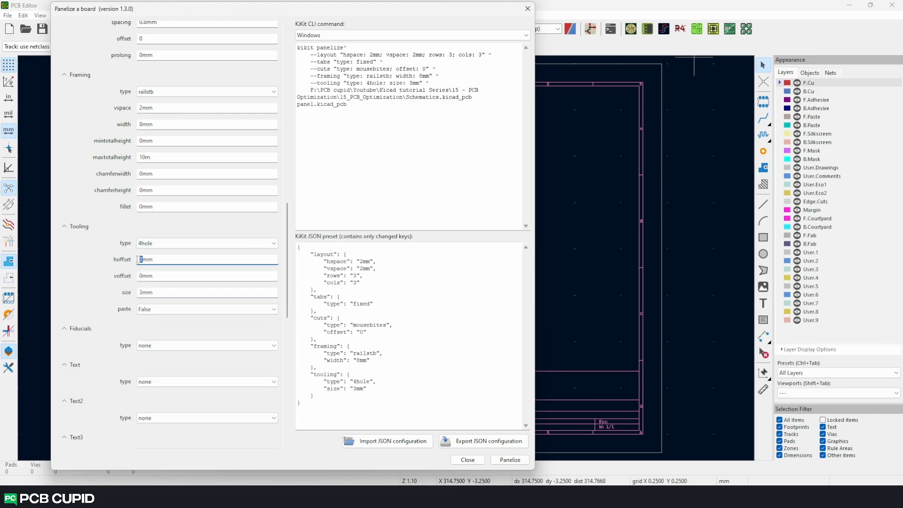
text(3)
click(143, 276)
key(BackSpace)
text(3)
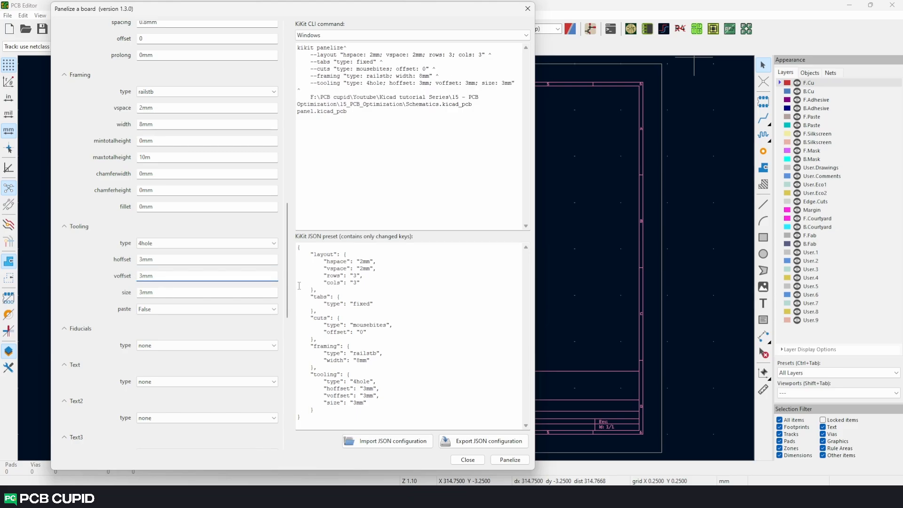
- Set the fiducials to 4fid with a 6 mm horizontal and 3 mm vertical offset, and a copper size and opening of 2 mm
scroll(184, 322, down, 3)
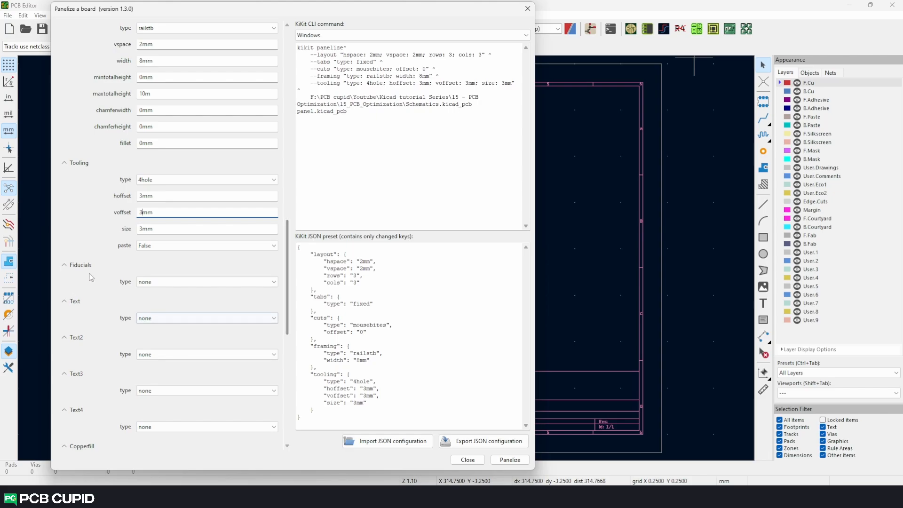
click(160, 283)
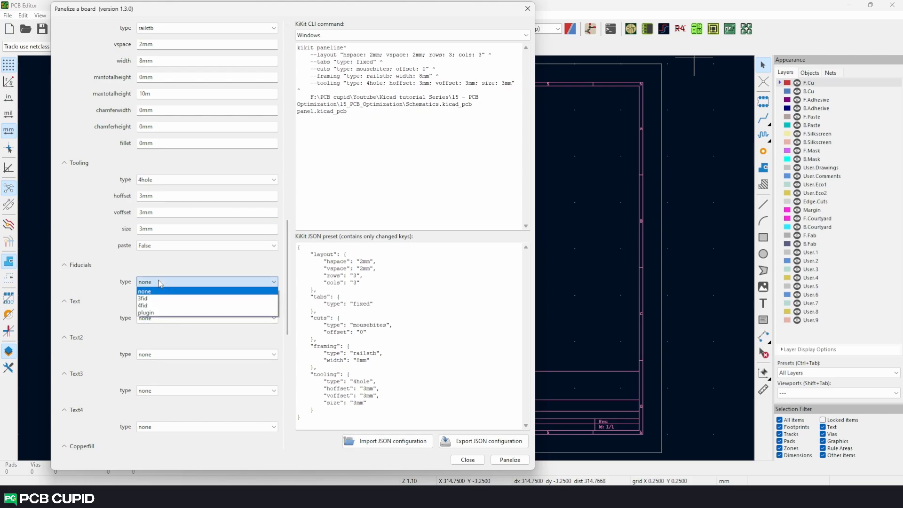
click(159, 307)
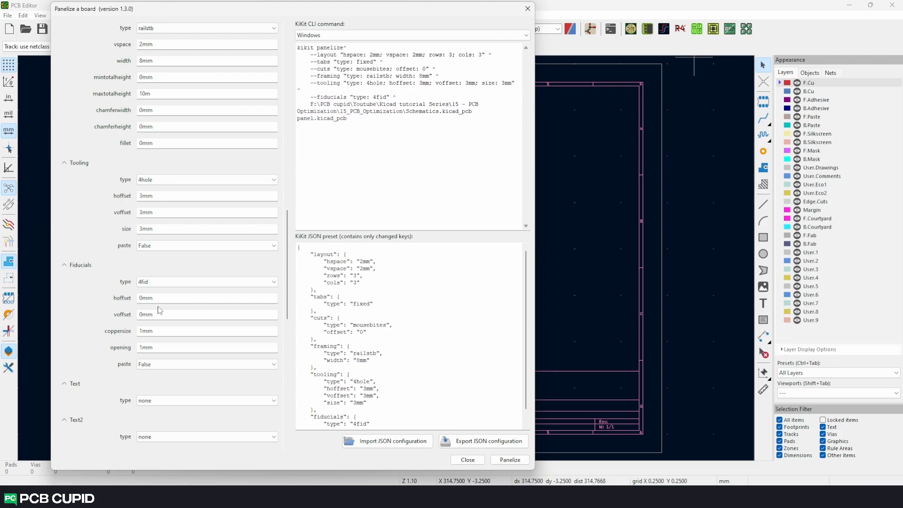
click(141, 298)
key(Delete)
text(6)
click(140, 313)
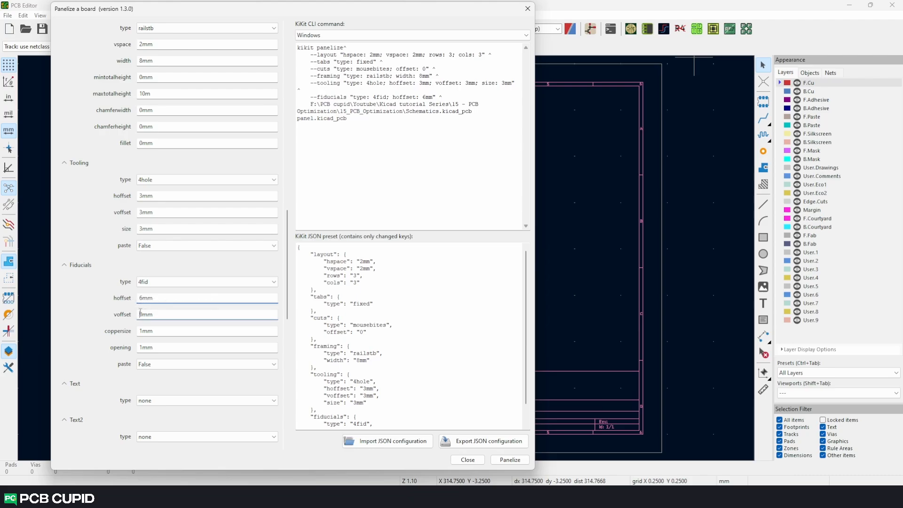
key(Delete)
text(3)
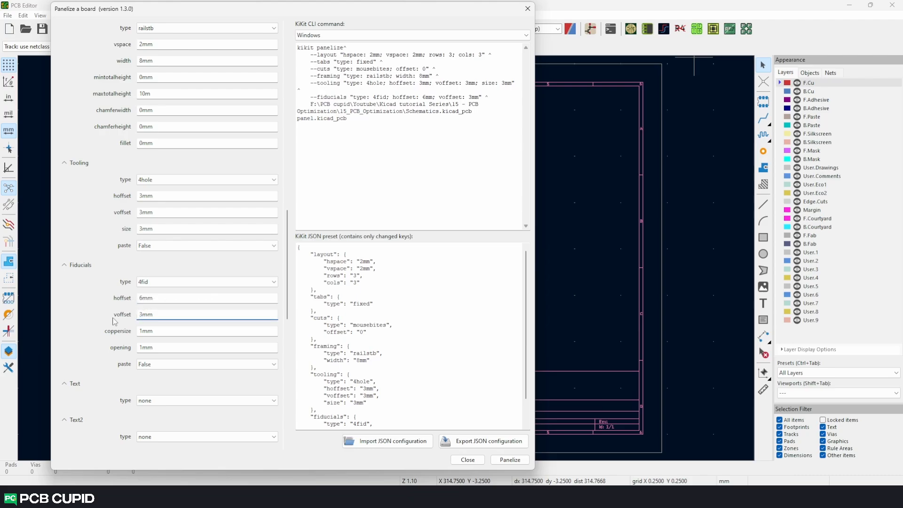
- Add a simple panel text reading "Custom Panel" with a vertical offset of 3 mm
scroll(117, 324, down, 3)
click(155, 313)
click(150, 326)
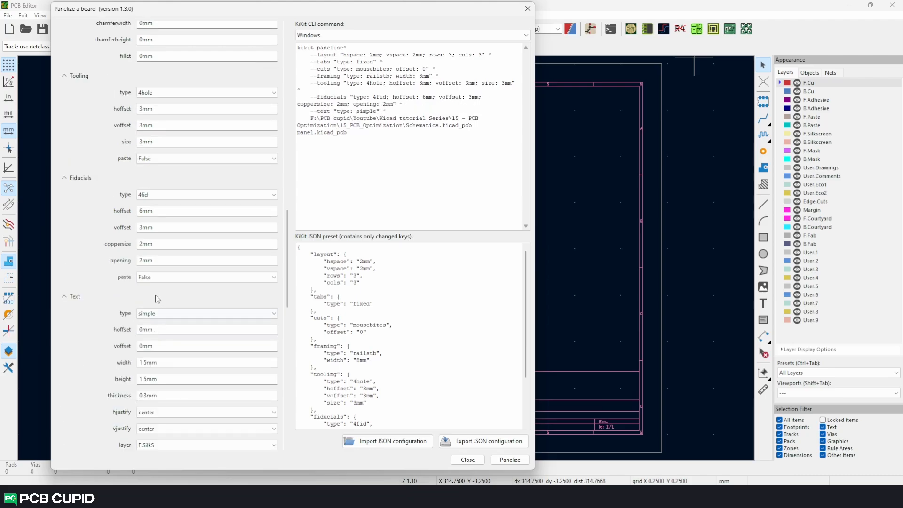
drag(288, 260, 294, 285)
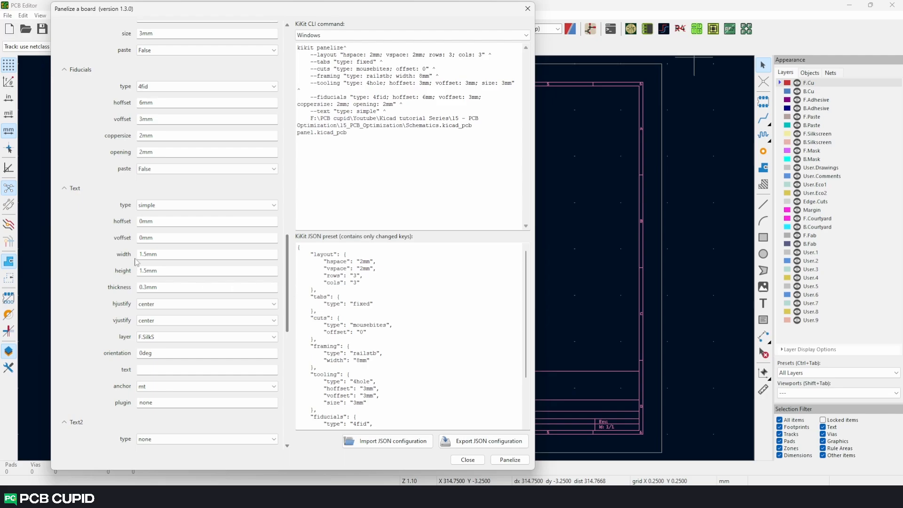
click(140, 238)
text(3)
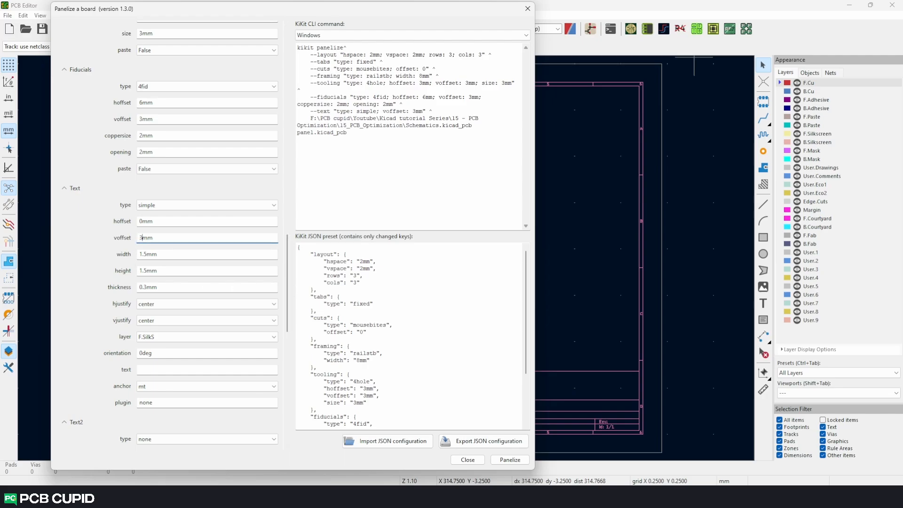
click(153, 370)
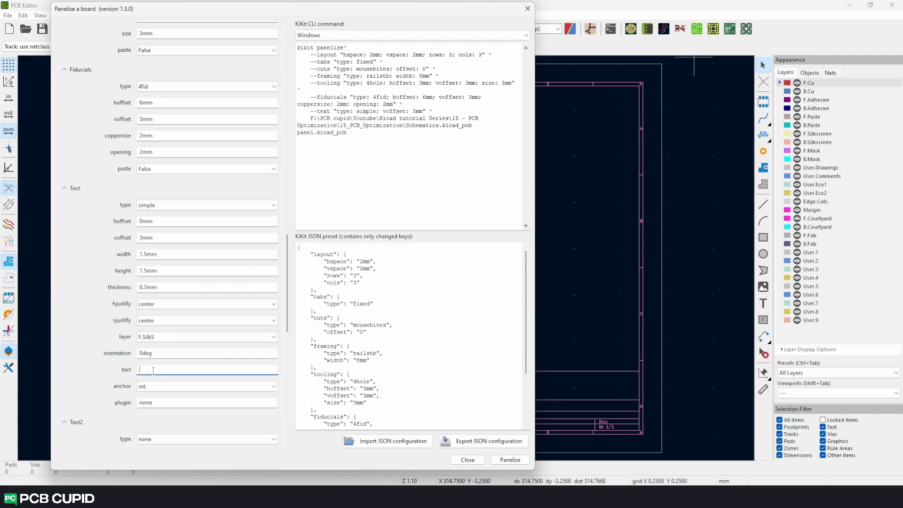
text(Custom Panel)
- Set the post-processing mill radius to 1 mm with copper fill at False, and generate the panel
scroll(212, 353, down, 10)
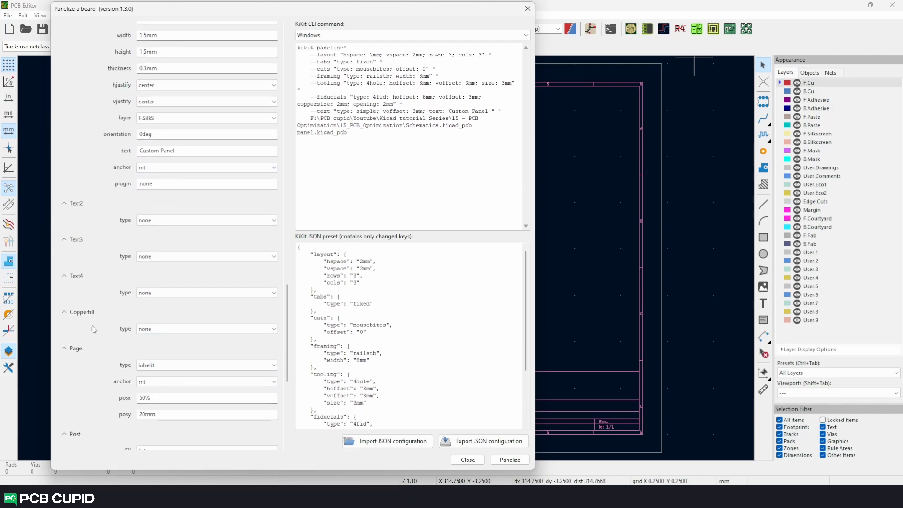
scroll(287, 338, down, 5)
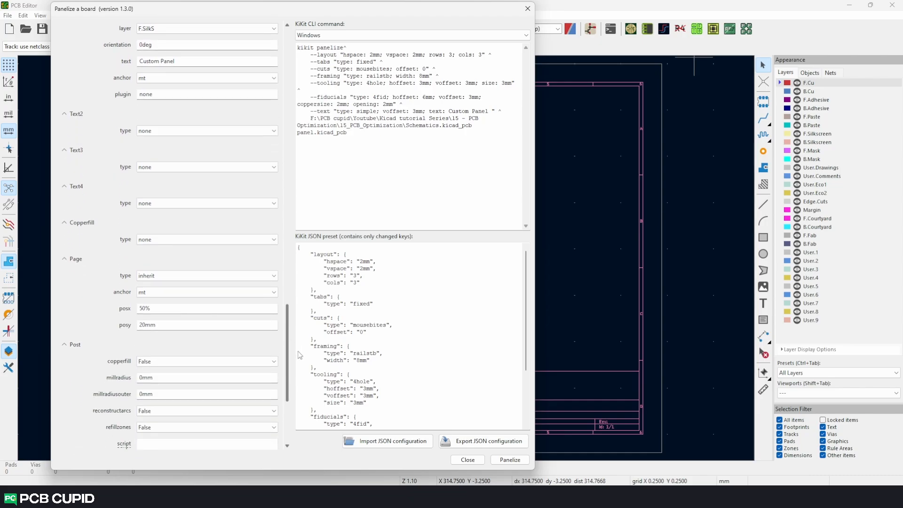
scroll(296, 353, down, 3)
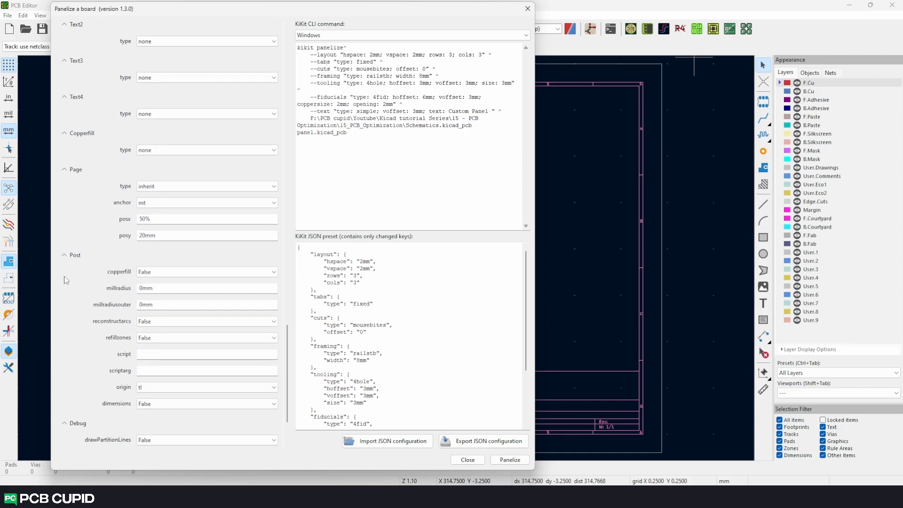
click(160, 272)
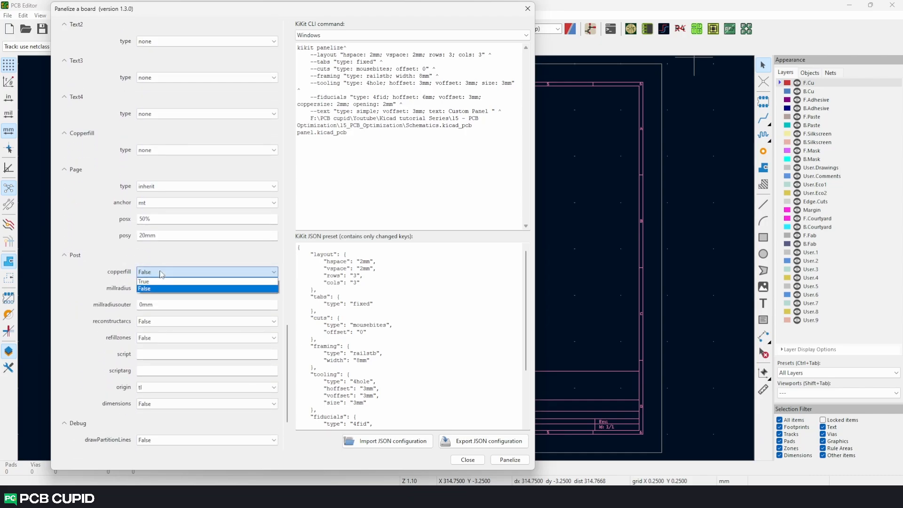
click(150, 283)
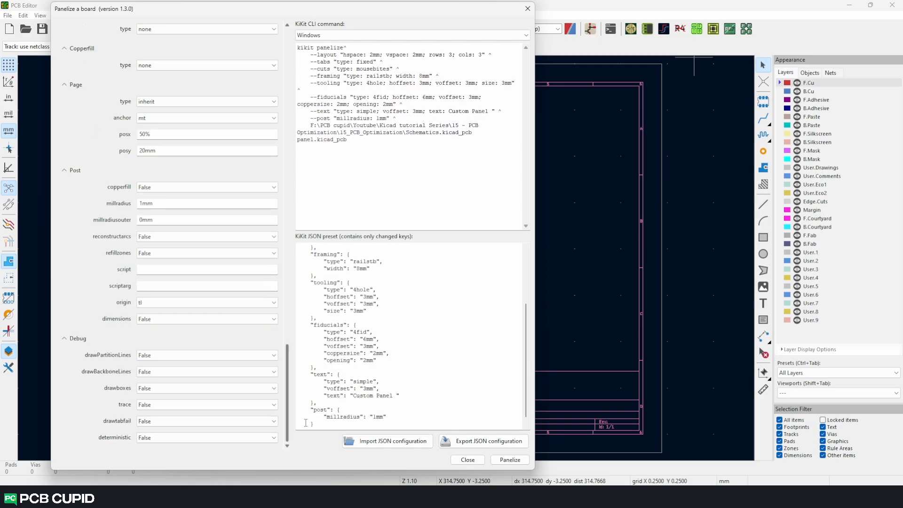
click(502, 458)
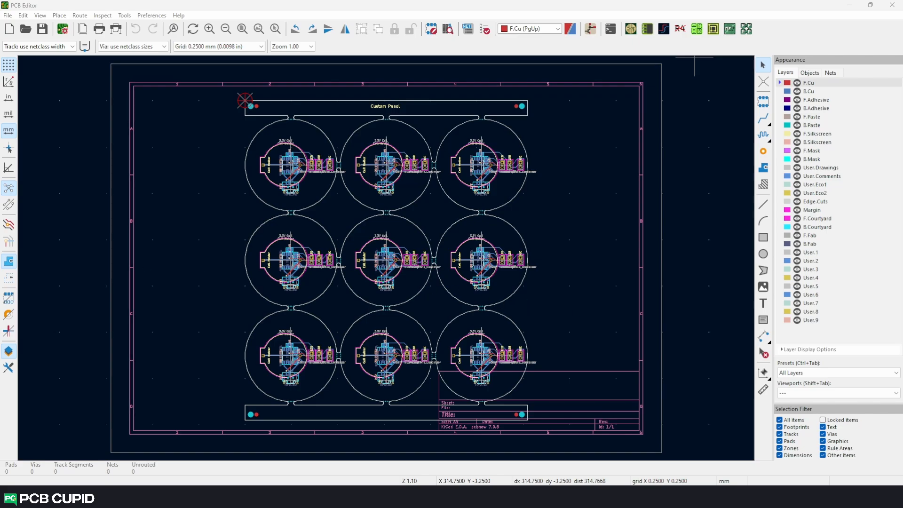
scroll(387, 258, up, 3)
scroll(387, 258, down, 5)
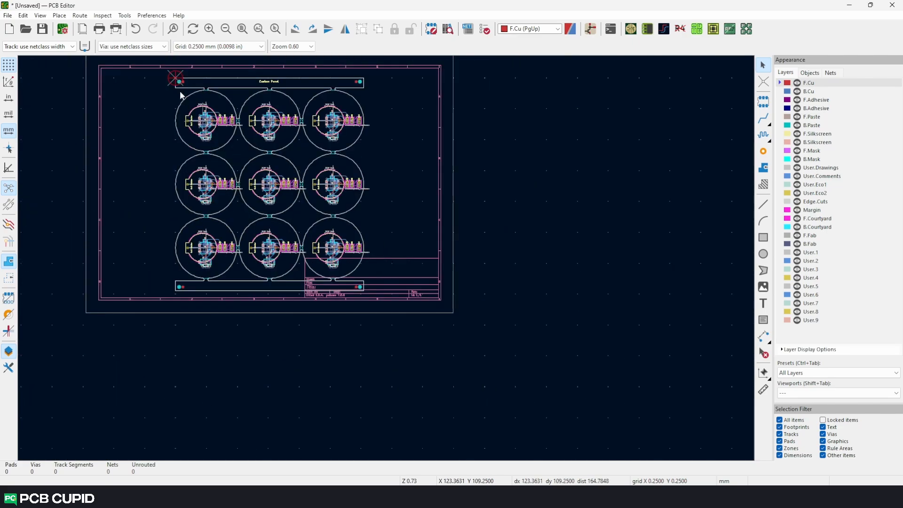
drag(151, 61, 407, 322)
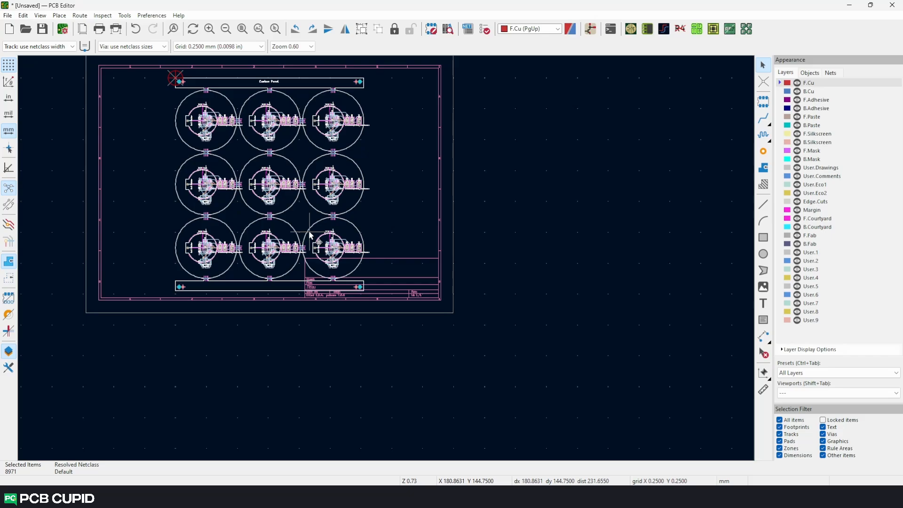
key(m)
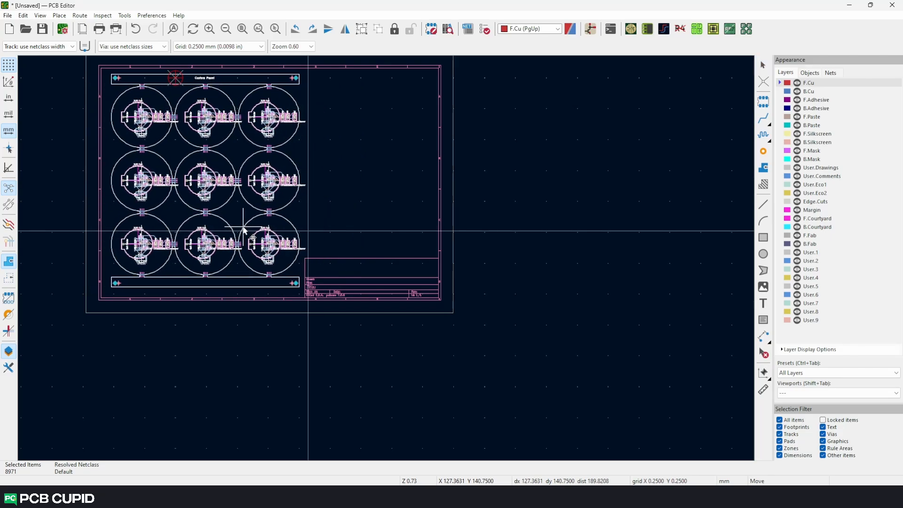
key(Escape)
click(443, 214)
- Examine the generated 3 by 3 panel up close, including the mouse-bite tabs between boards and the corner of the rail
scroll(216, 50, up, 4)
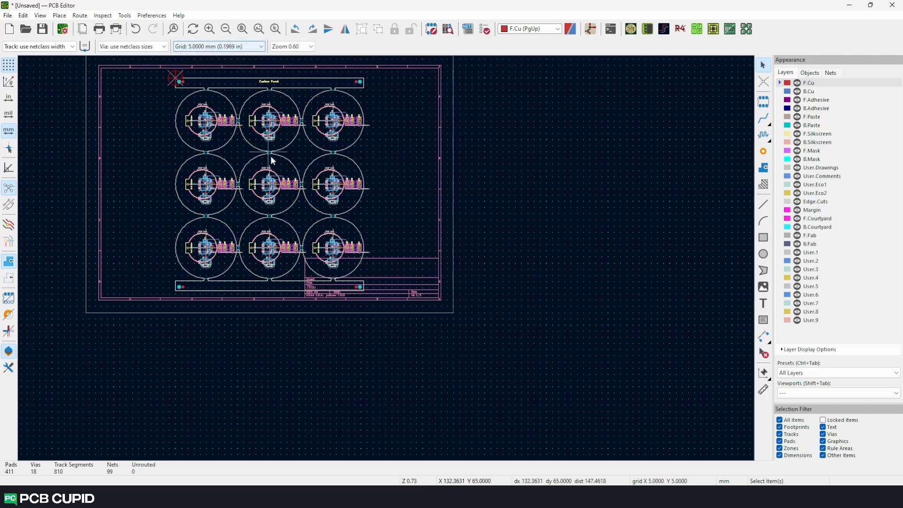
scroll(383, 259, up, 7)
scroll(381, 259, down, 5)
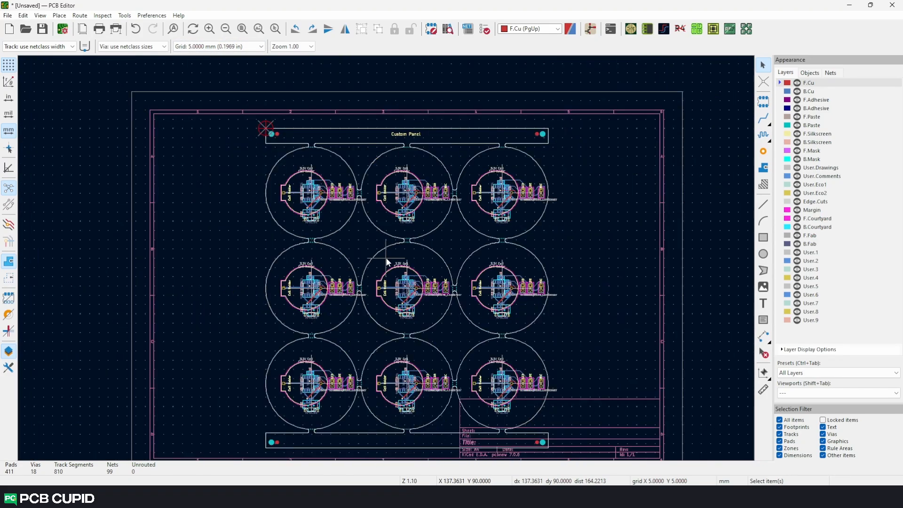
scroll(387, 262, down, 1)
scroll(383, 258, up, 4)
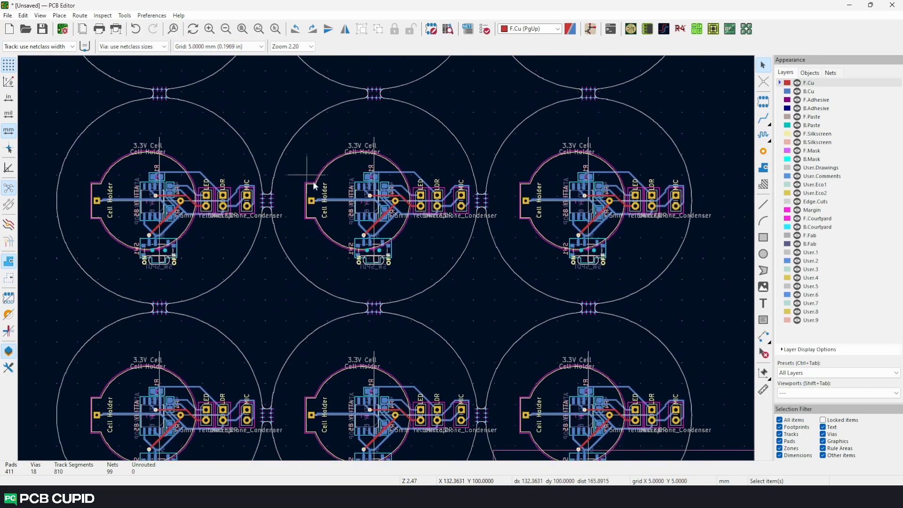
scroll(265, 199, up, 8)
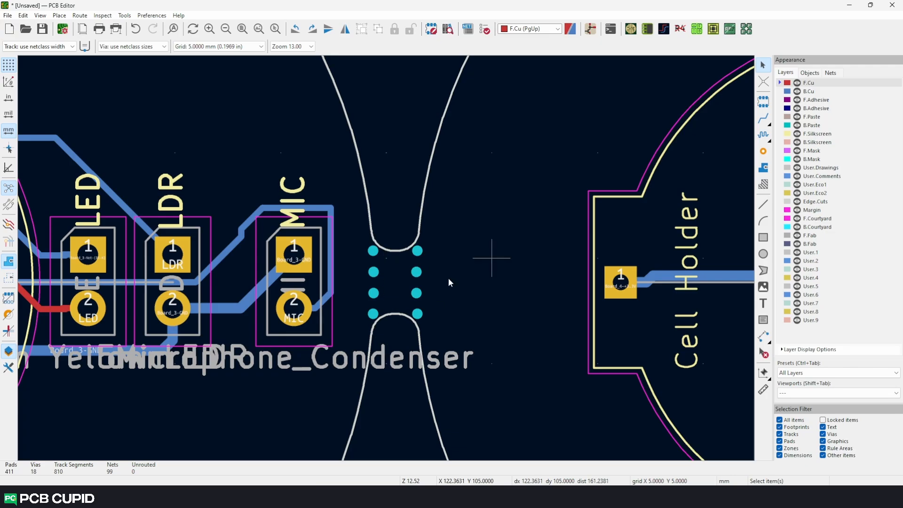
click(381, 252)
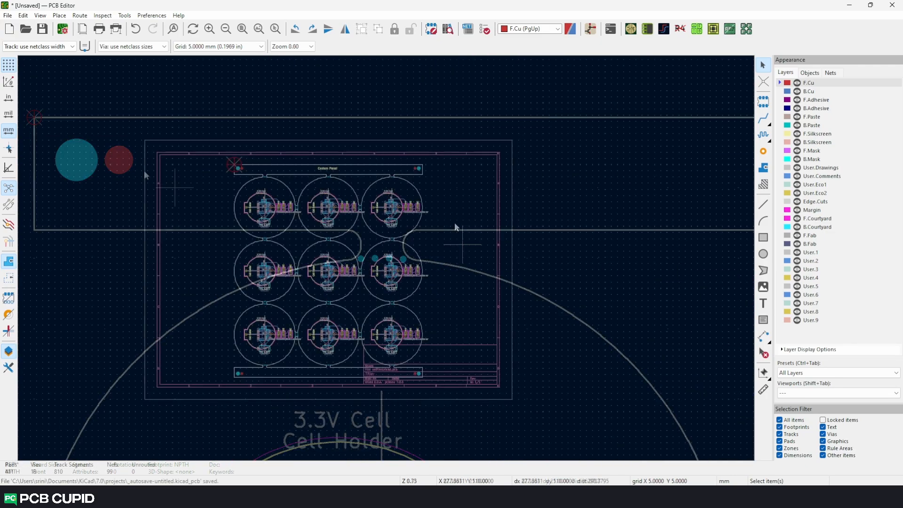
- Run the design rules check on the panel, list its warnings, and locate the unconnected-end warnings for the Board_7 LED and LDR tracks
click(485, 31)
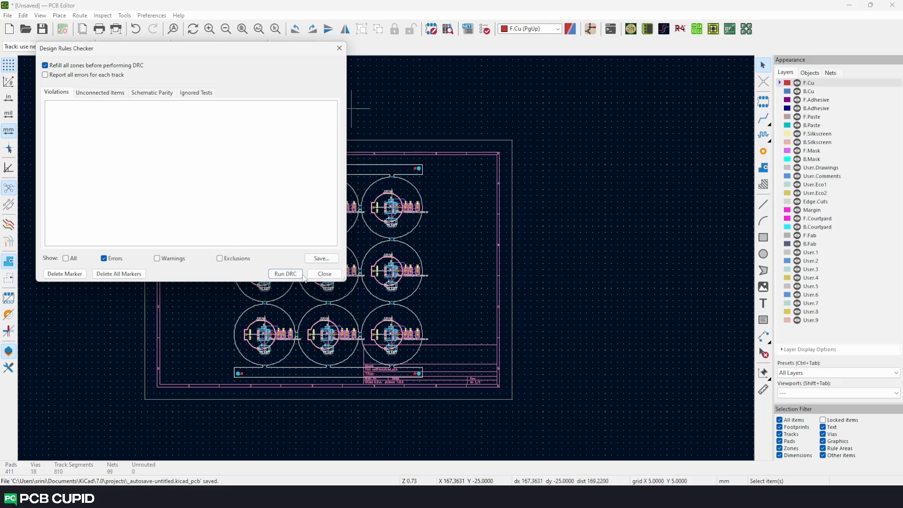
click(284, 274)
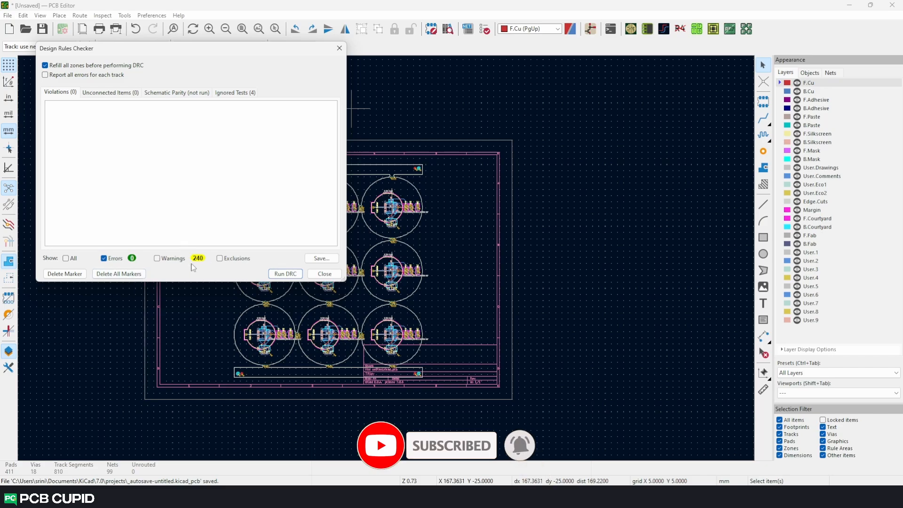
click(174, 261)
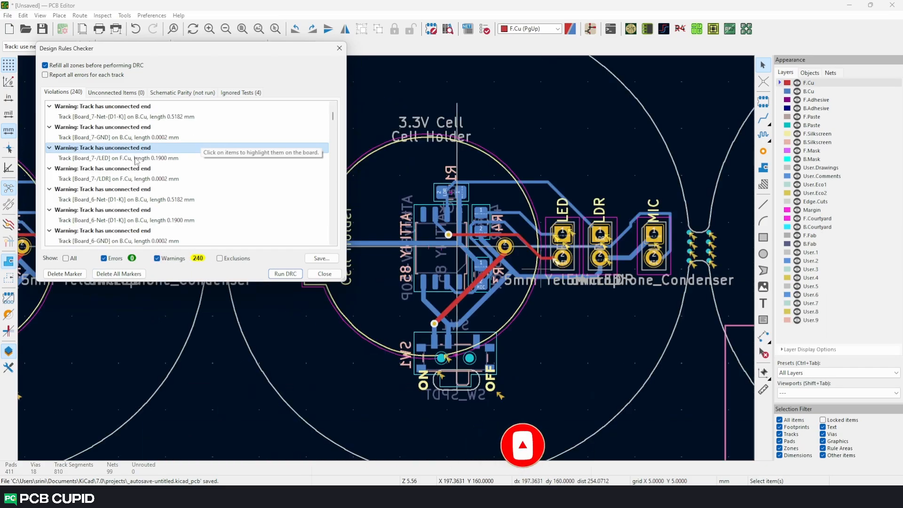
click(136, 158)
click(145, 178)
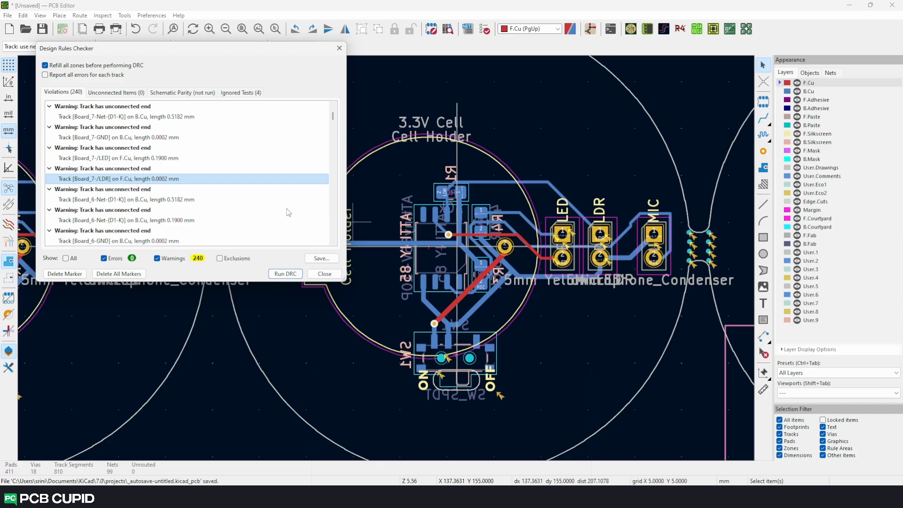
scroll(357, 235, down, 6)
click(339, 49)
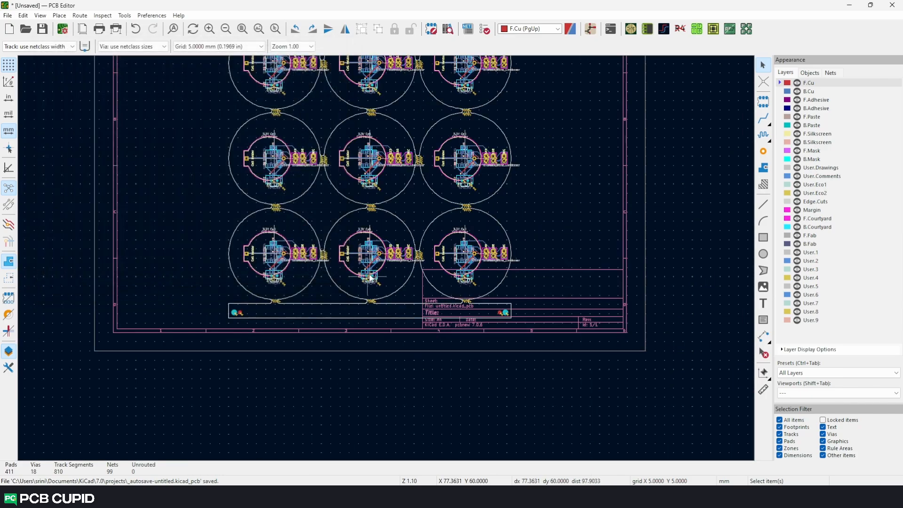
- Open the finished panel in the 3D Viewer and rotate it to inspect the boards, tabs and rails
middle_drag(360, 203, 312, 305)
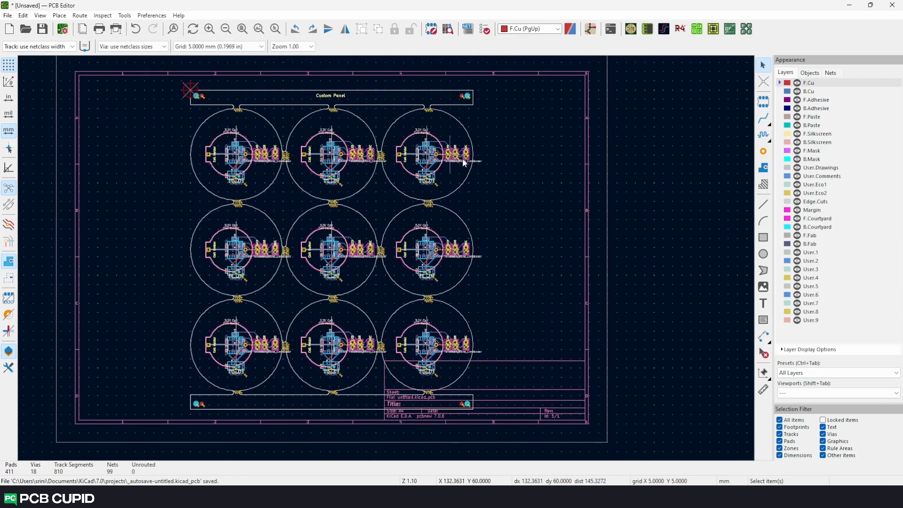
click(485, 29)
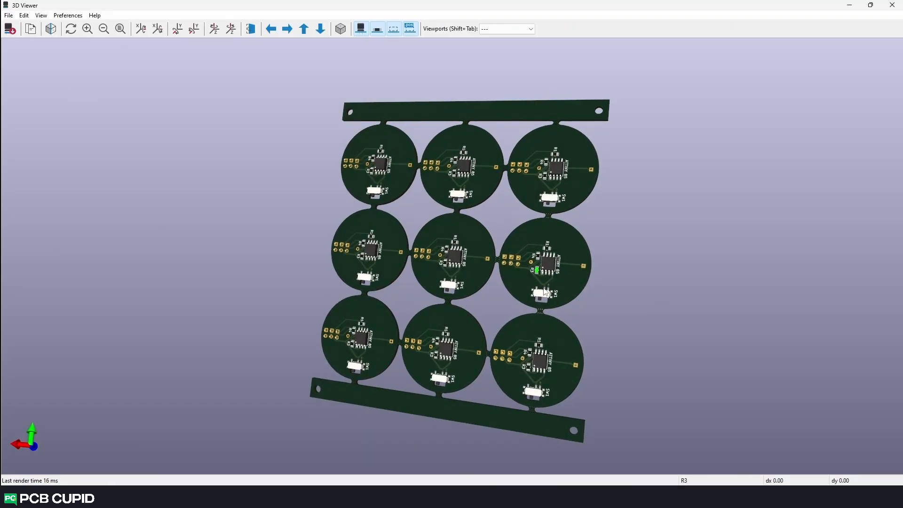
scroll(552, 329, up, 4)
drag(539, 271, 403, 306)
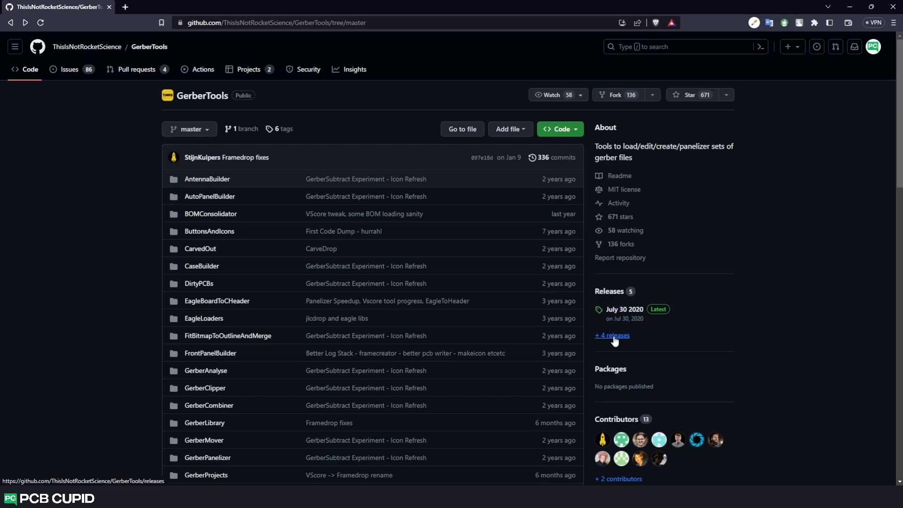
- Download GerberTools_2020_7_30.zip from the GerberTools GitHub releases and launch GerberPanelizer from its Panelizer folder
click(615, 335)
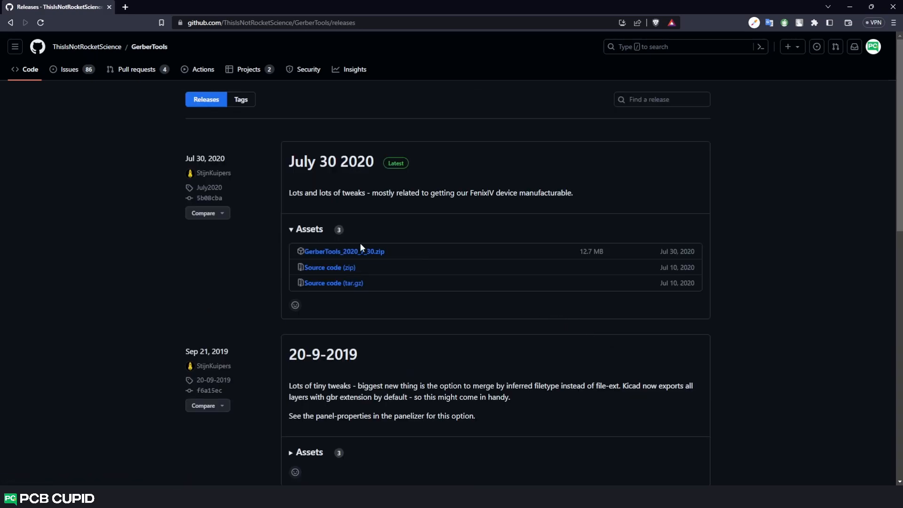
click(342, 244)
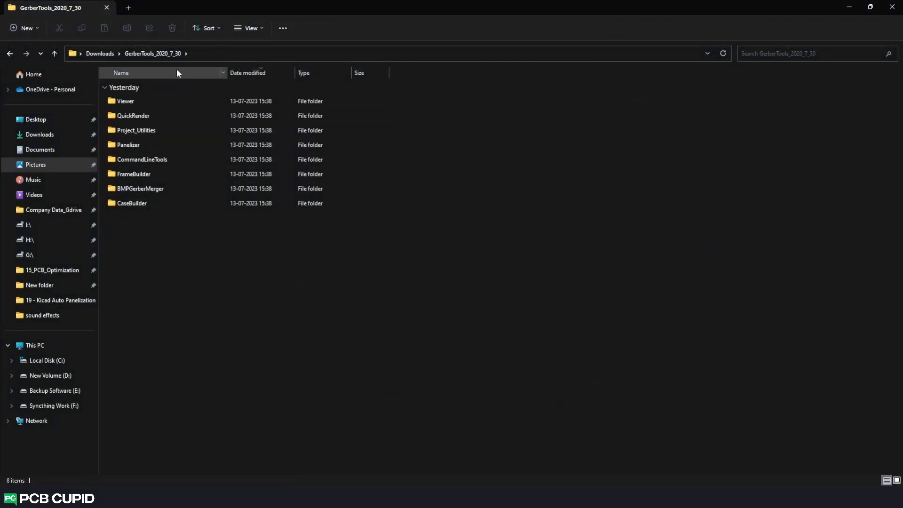
double_click(148, 144)
click(135, 118)
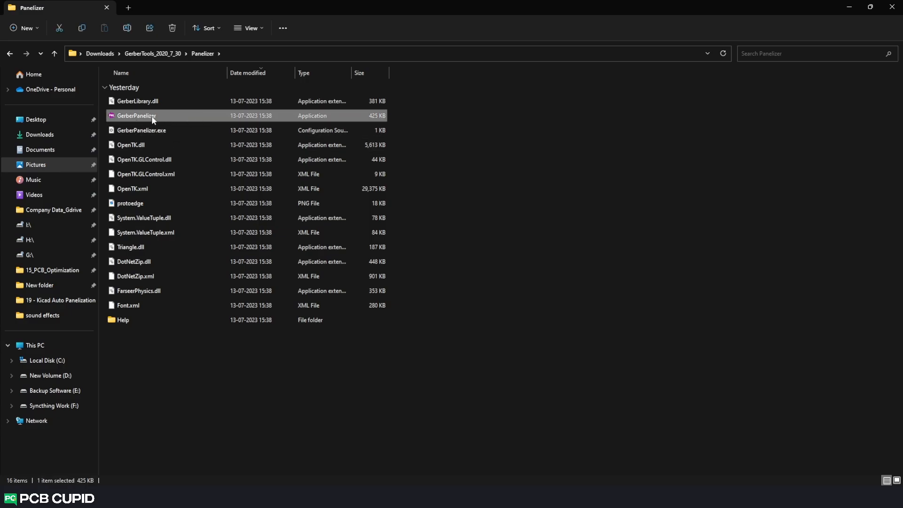
double_click(155, 116)
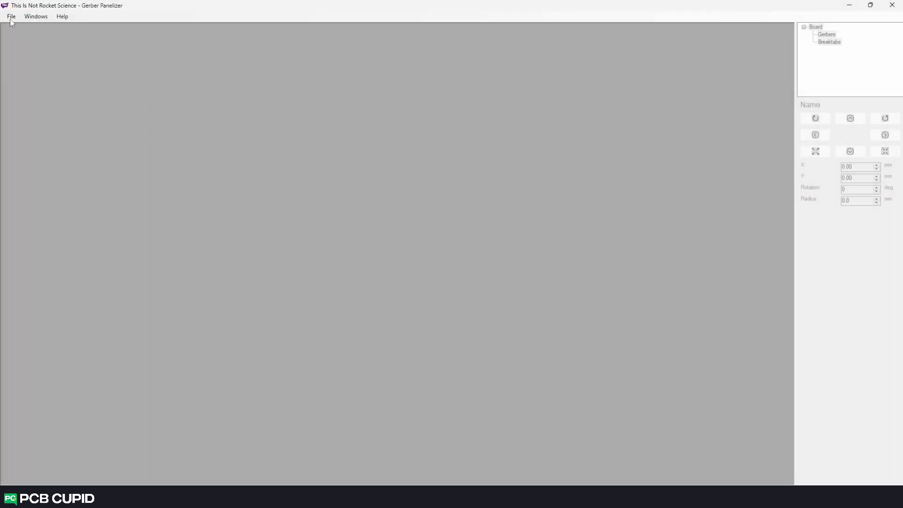
- Create a new panel in Gerber Panelizer and enlarge its width and height in the panel properties
click(11, 20)
click(23, 27)
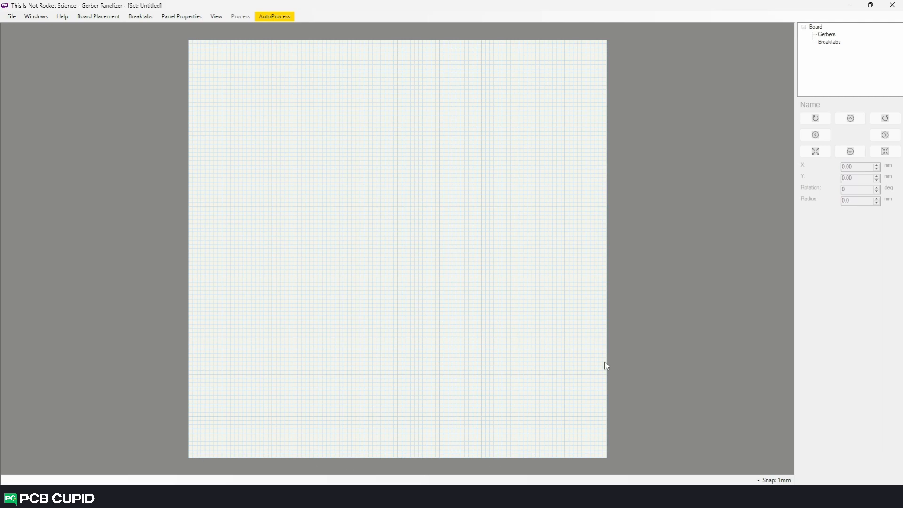
click(181, 16)
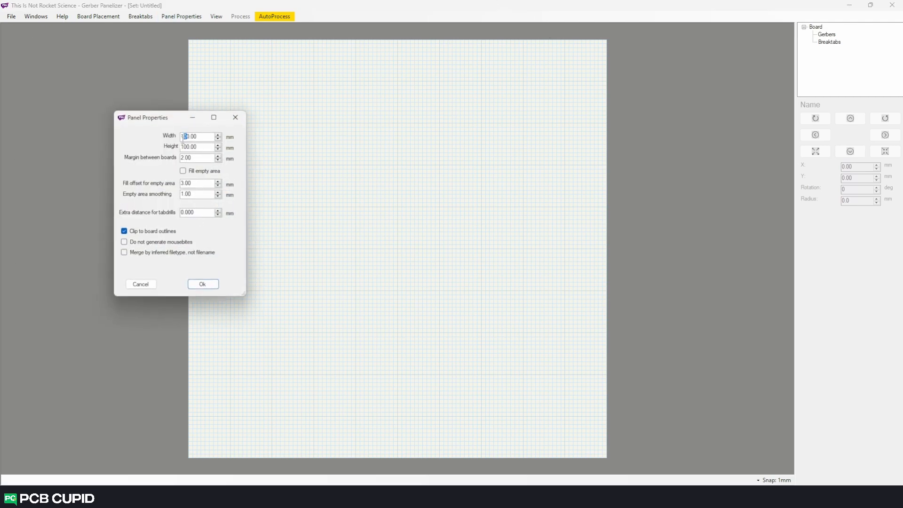
double_click(196, 137)
key(Tab)
click(185, 137)
click(202, 284)
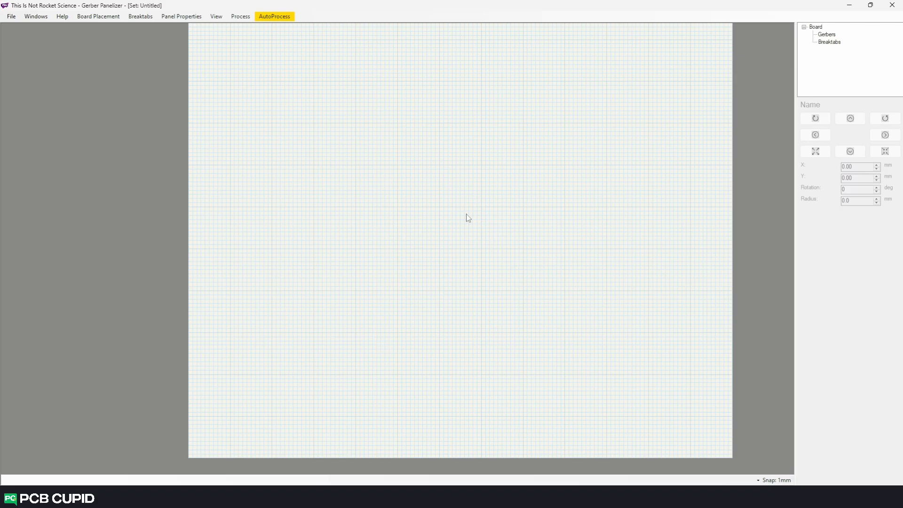
- Add the "gerber" folder to the panel as a board, select its instance and adjust the view to show it
click(98, 16)
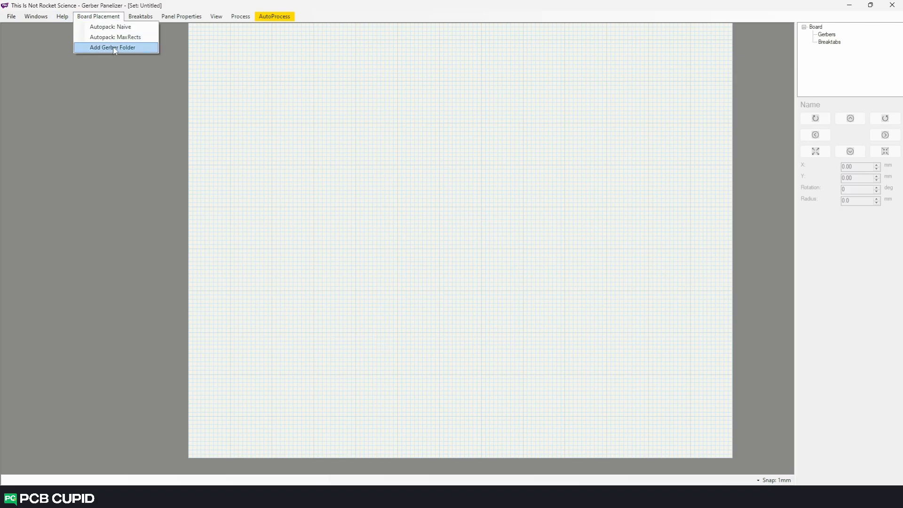
click(113, 47)
click(462, 331)
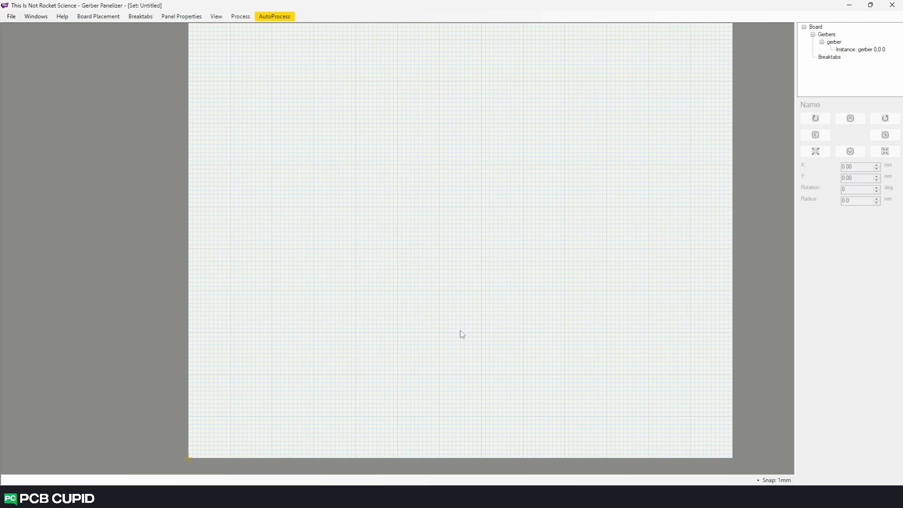
click(870, 50)
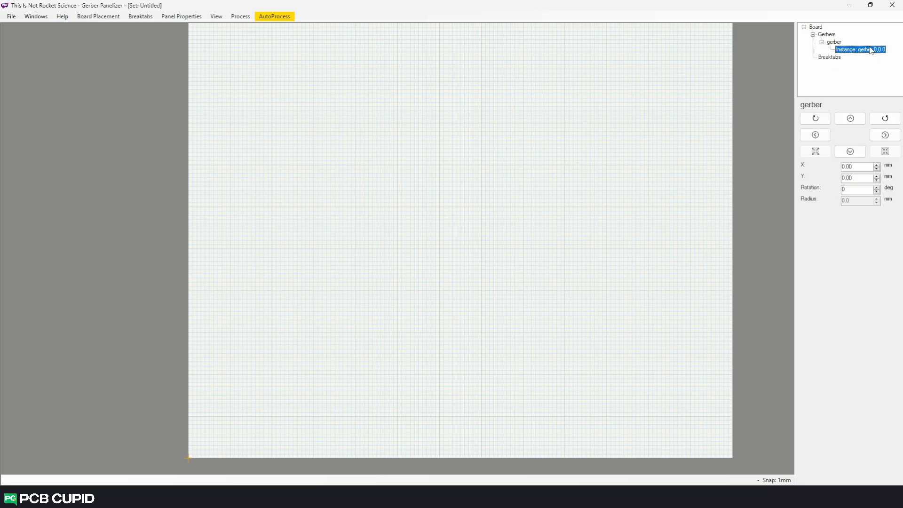
click(216, 16)
click(231, 27)
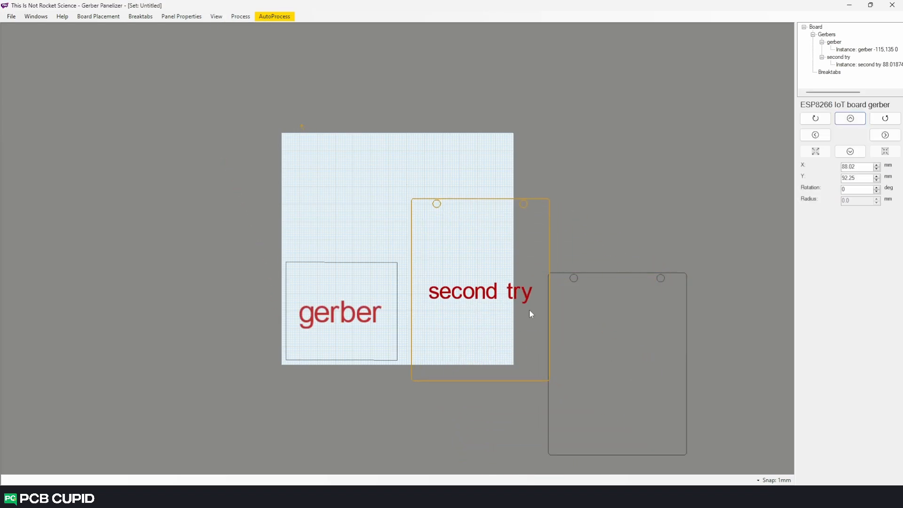
- Place the "second try" board at about X 7, Y 145 mm and the "gerber" board at about X -114, Y 135 mm
drag(530, 310, 473, 259)
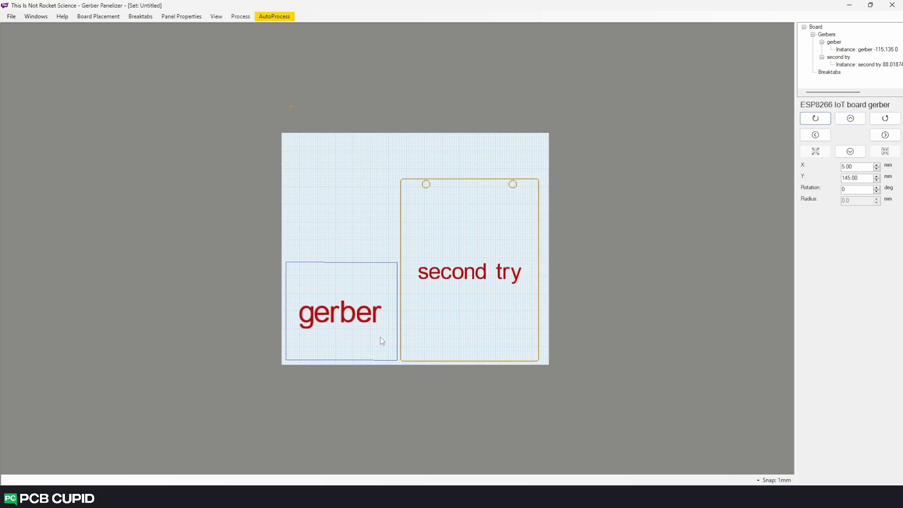
drag(509, 311, 512, 316)
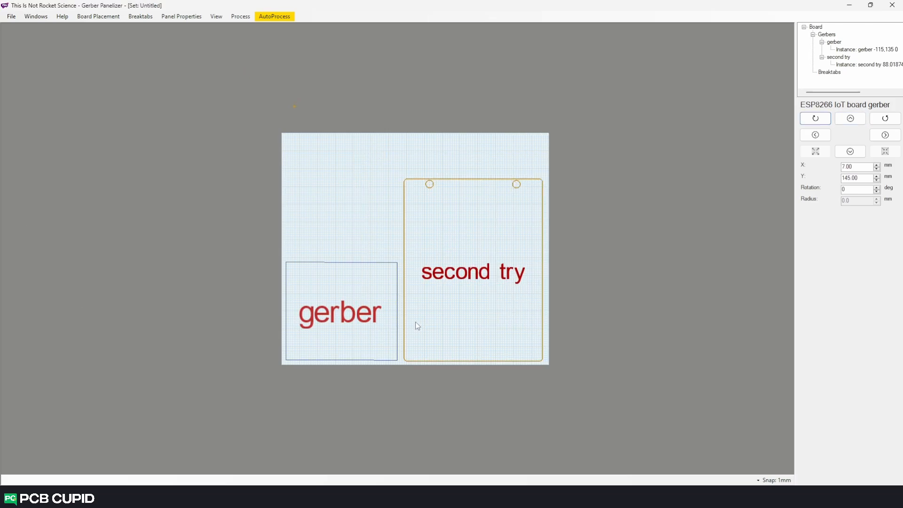
drag(379, 333, 378, 332)
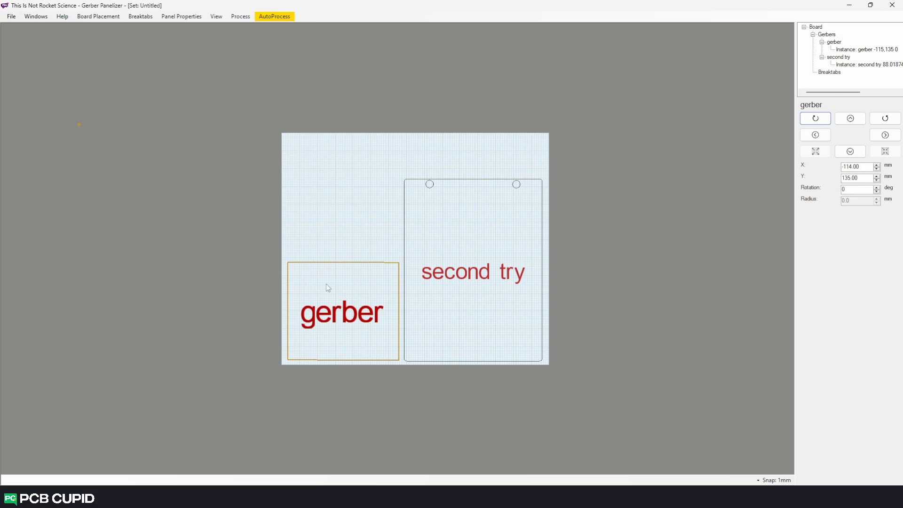
- Add a second instance of the "gerber" board above the first one and shift the "second try" board to about X 6, Y 145 mm
right_click(860, 50)
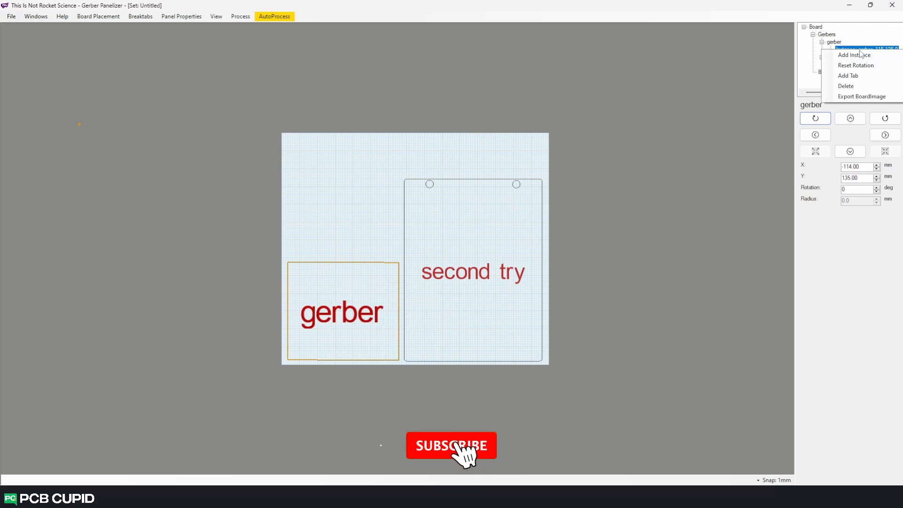
click(860, 54)
drag(297, 226, 360, 233)
click(506, 269)
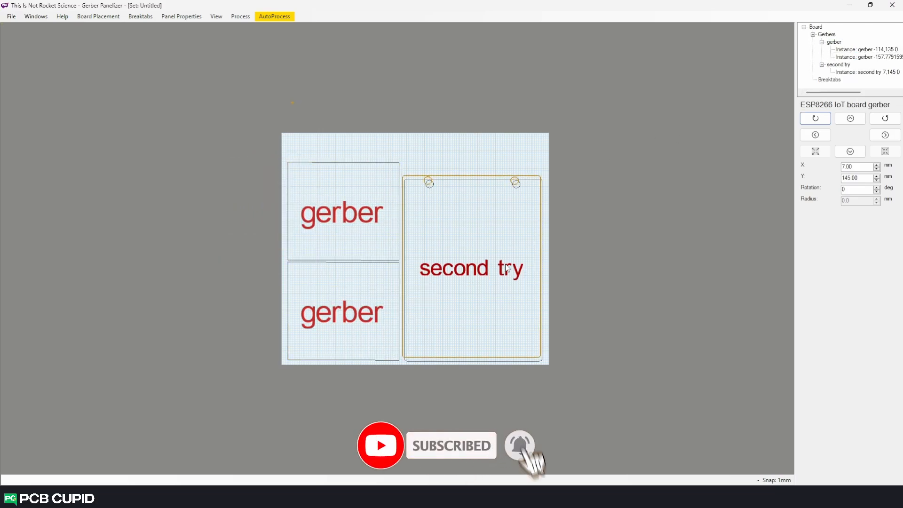
drag(505, 265, 505, 267)
click(395, 154)
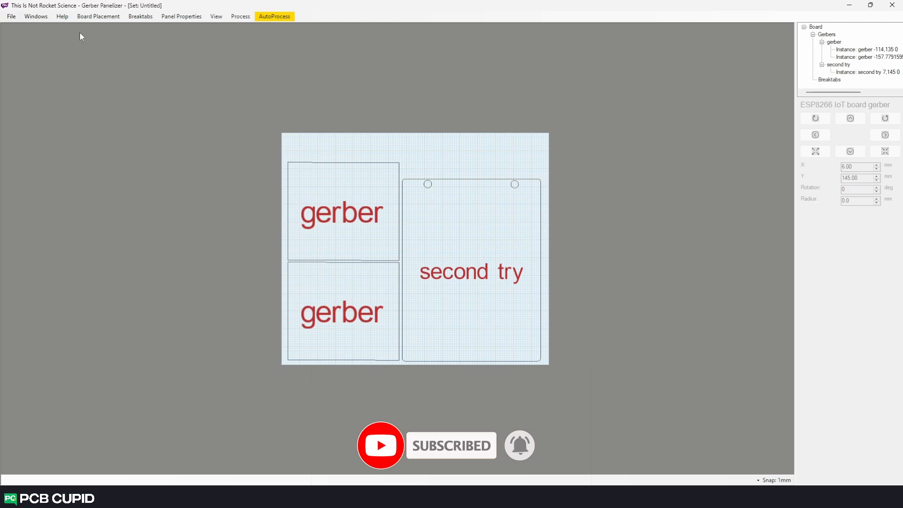
- Arrange all boards on the panel automatically with the MaxRects autopack
click(98, 16)
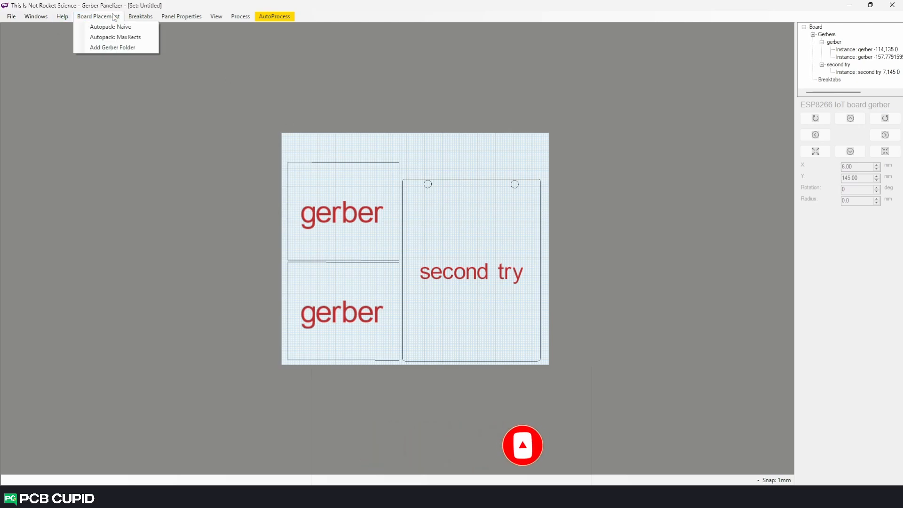
click(115, 37)
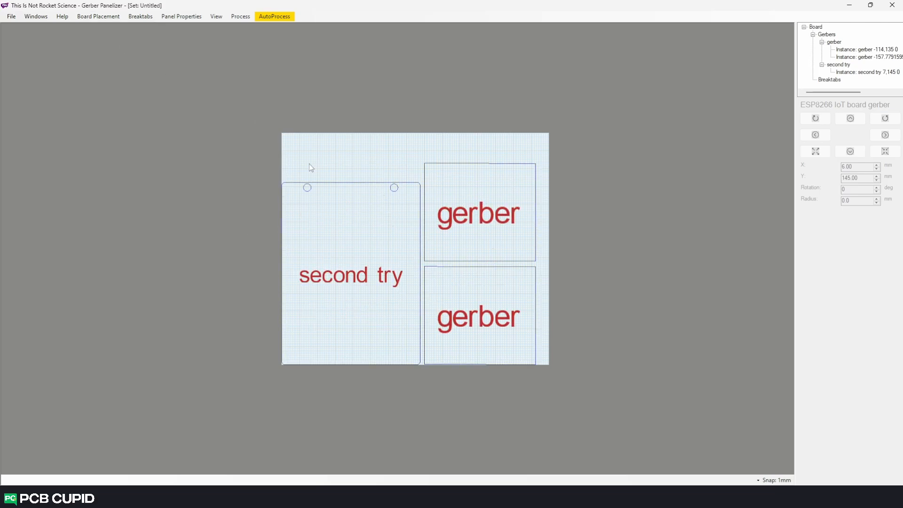
- Create breaktabs between the boards automatically and add another in the lower part of the gap between "second try" and the lower "gerber" board
click(142, 17)
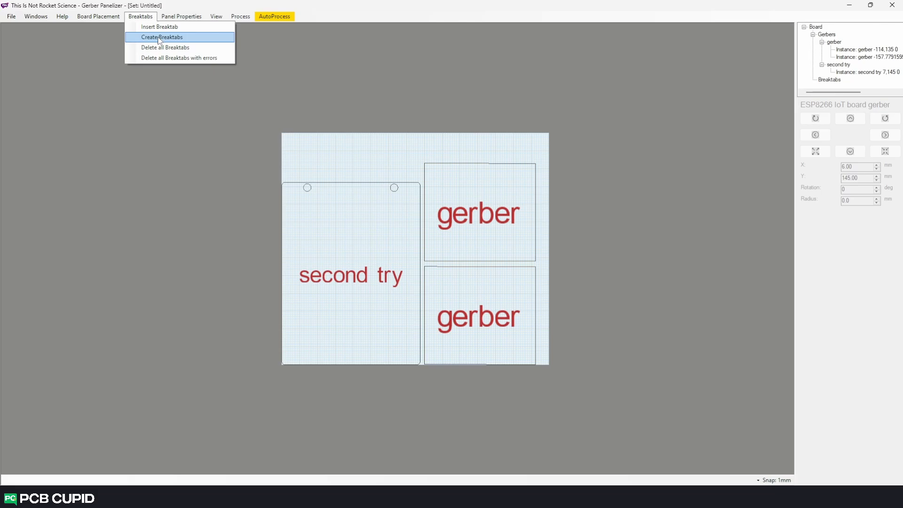
click(158, 37)
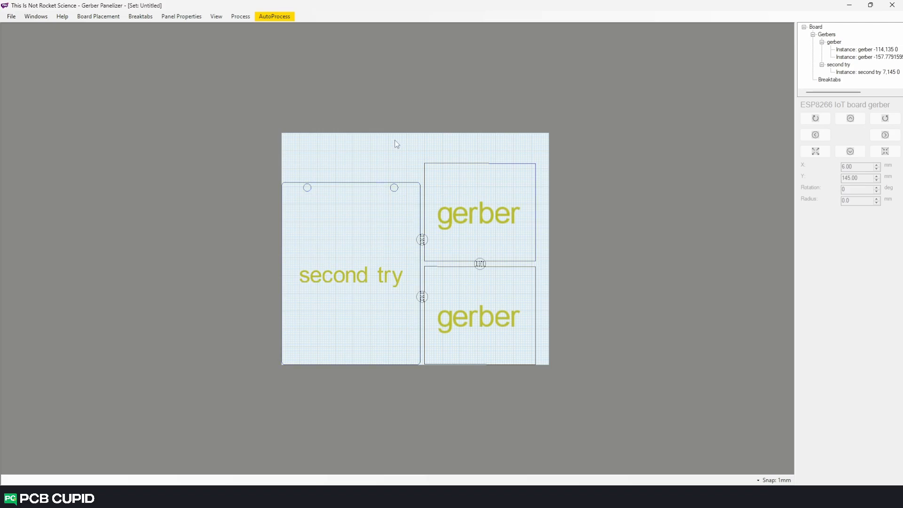
click(98, 16)
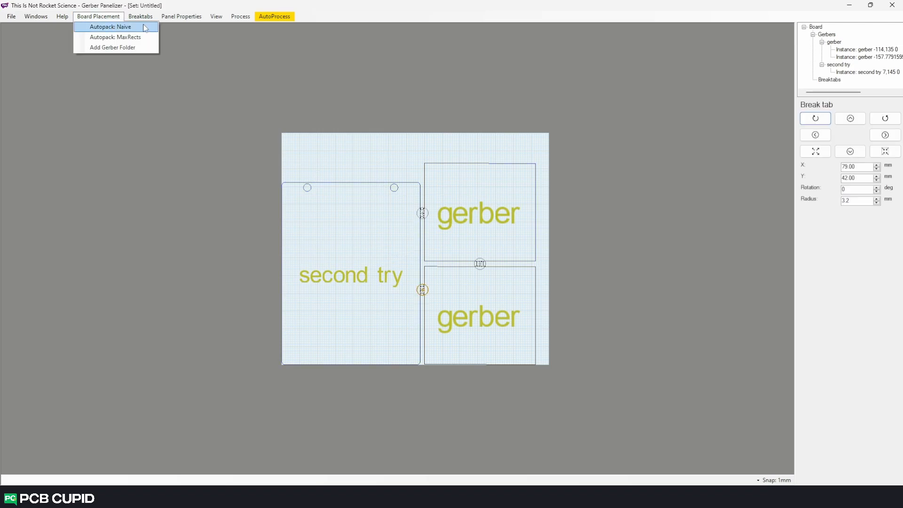
click(152, 27)
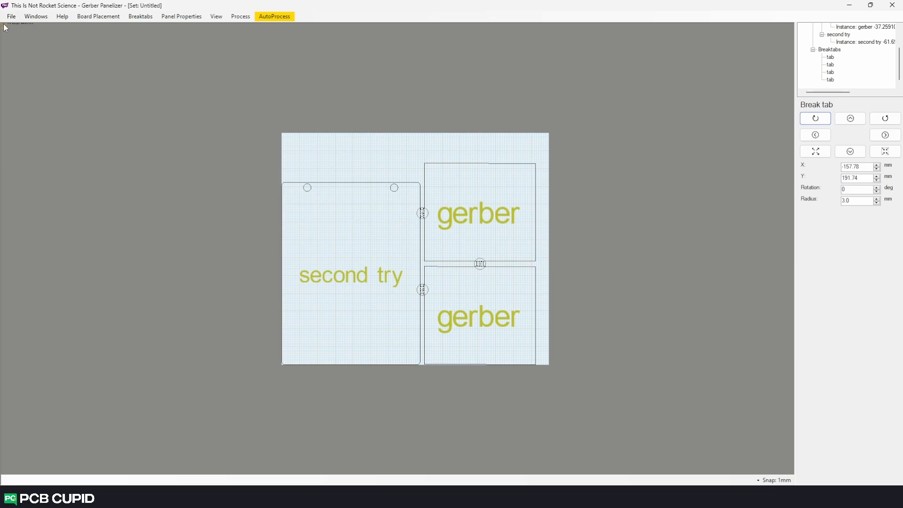
drag(5, 28, 423, 345)
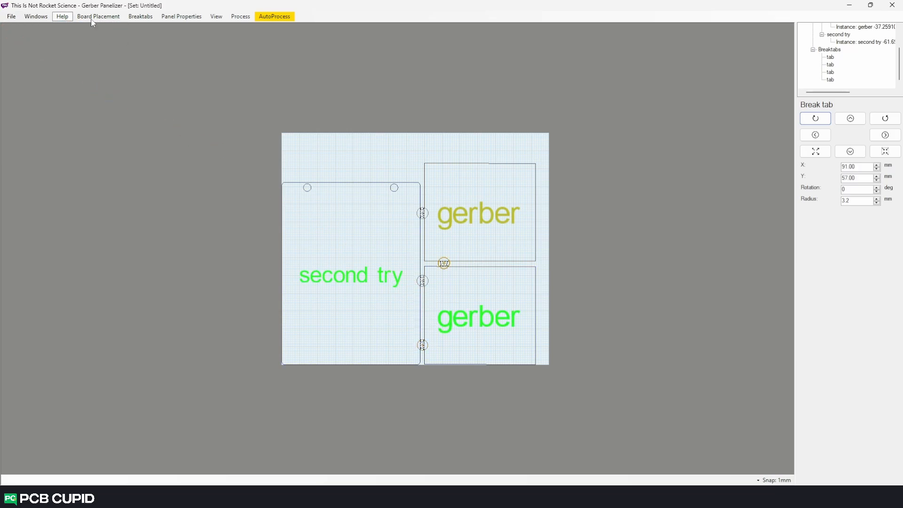
- Insert one more breaktab and place it between the two "gerber" boards at about X 129, Y 57 mm
mouse_move(123, 16)
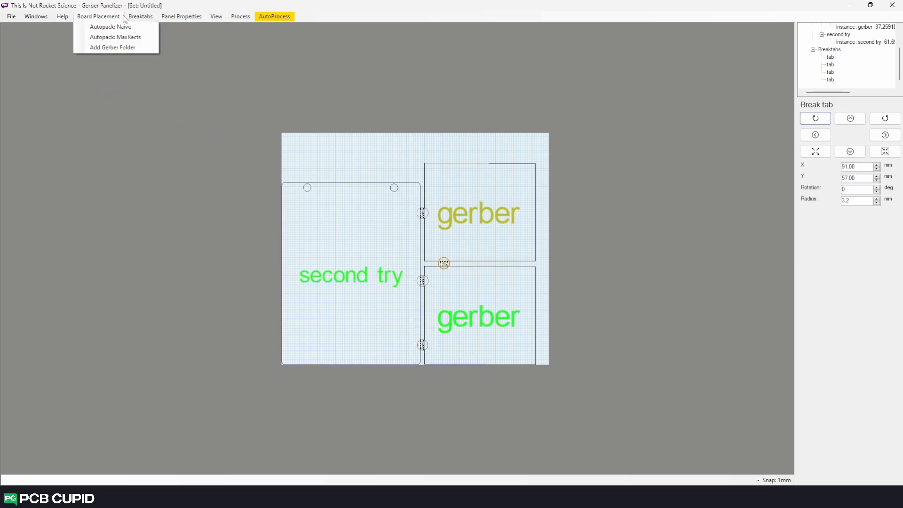
click(151, 27)
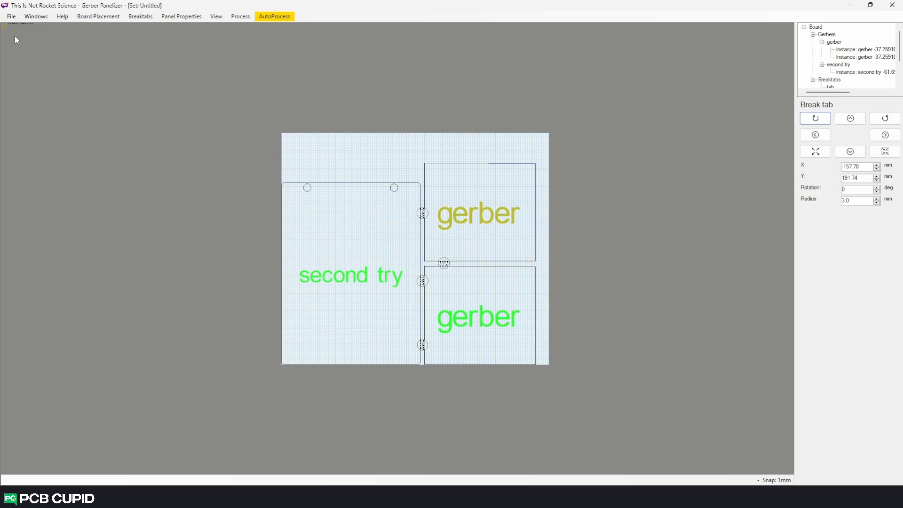
drag(3, 22, 154, 65)
drag(503, 250, 516, 267)
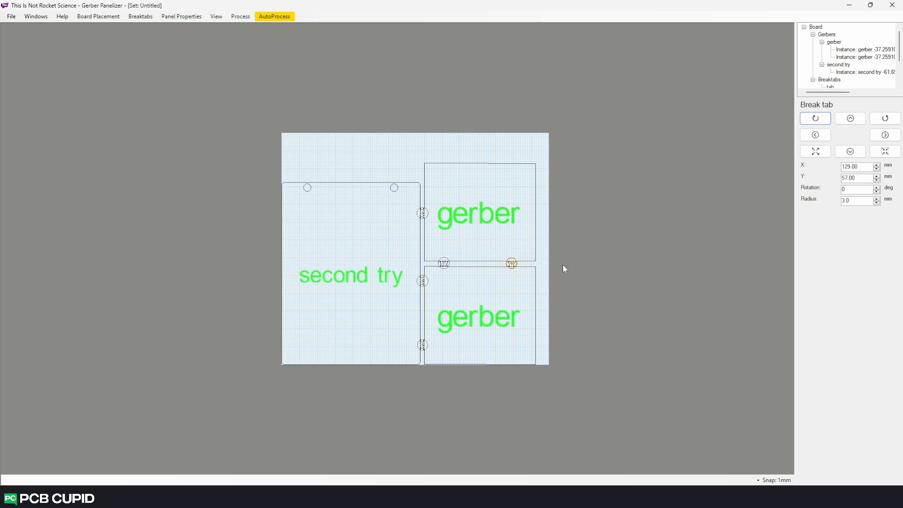
key(alt)
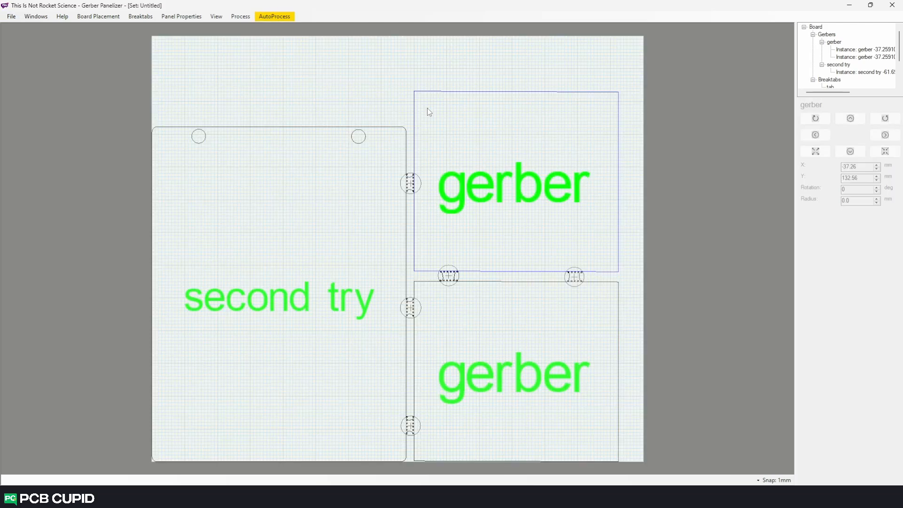
- Export the panel's merged gerbers to "New folder" in Downloads and inspect the Untitled_Combined_Top image and the output files
click(94, 17)
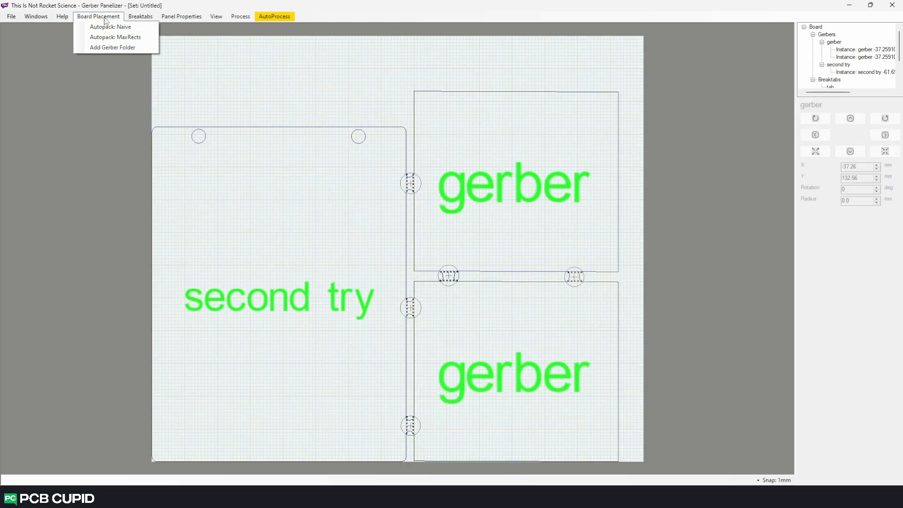
mouse_move(12, 17)
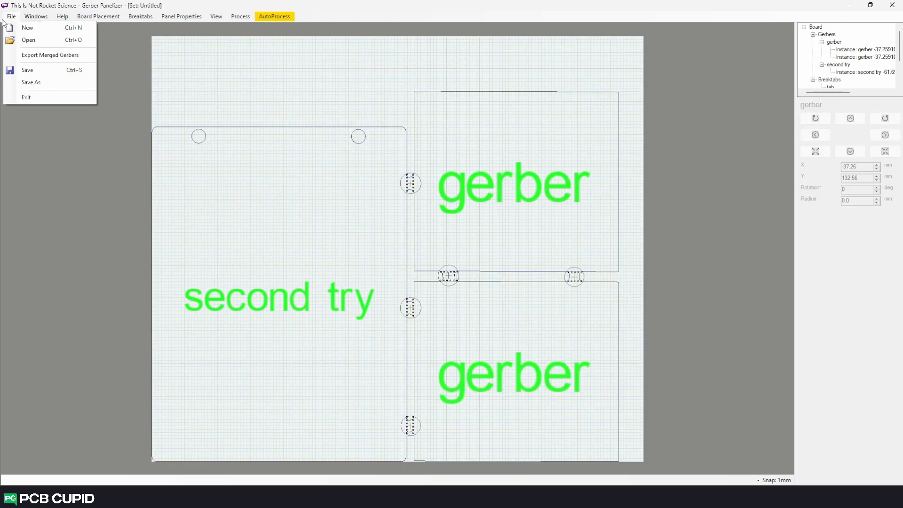
click(47, 57)
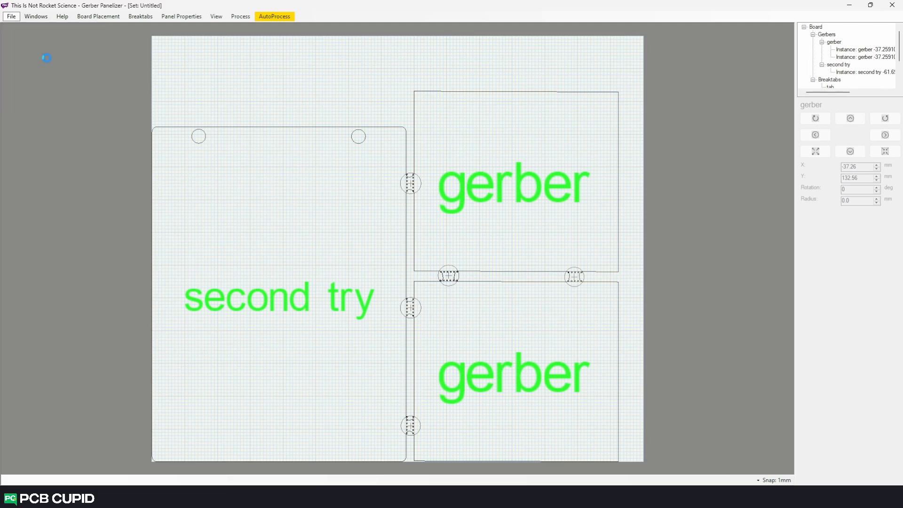
scroll(426, 255, up, 1)
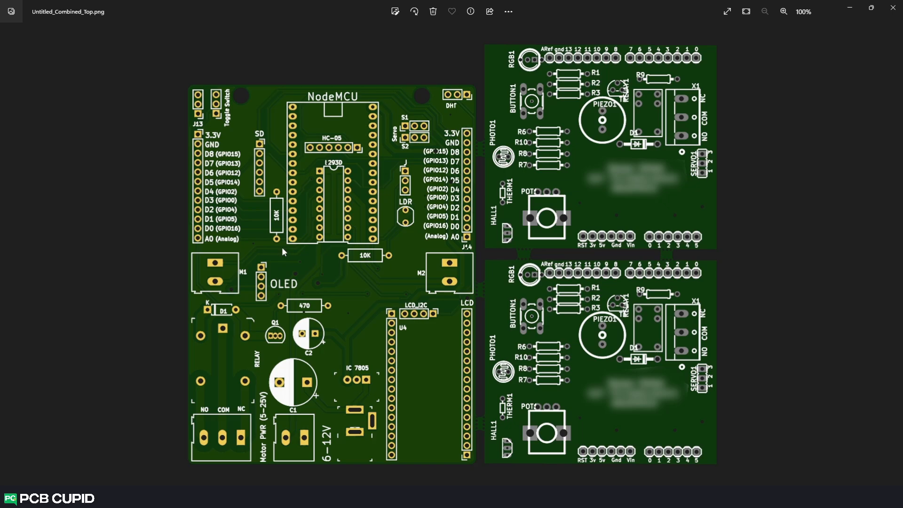
drag(223, 167, 354, 191)
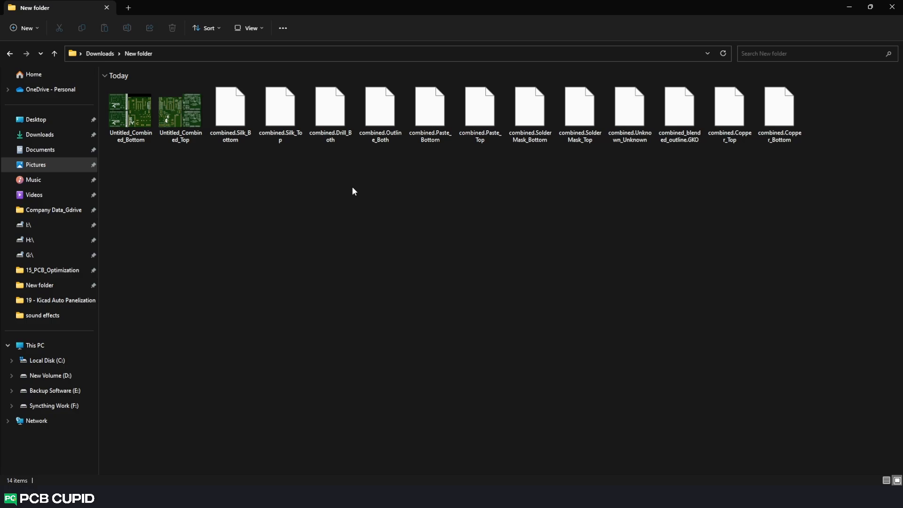